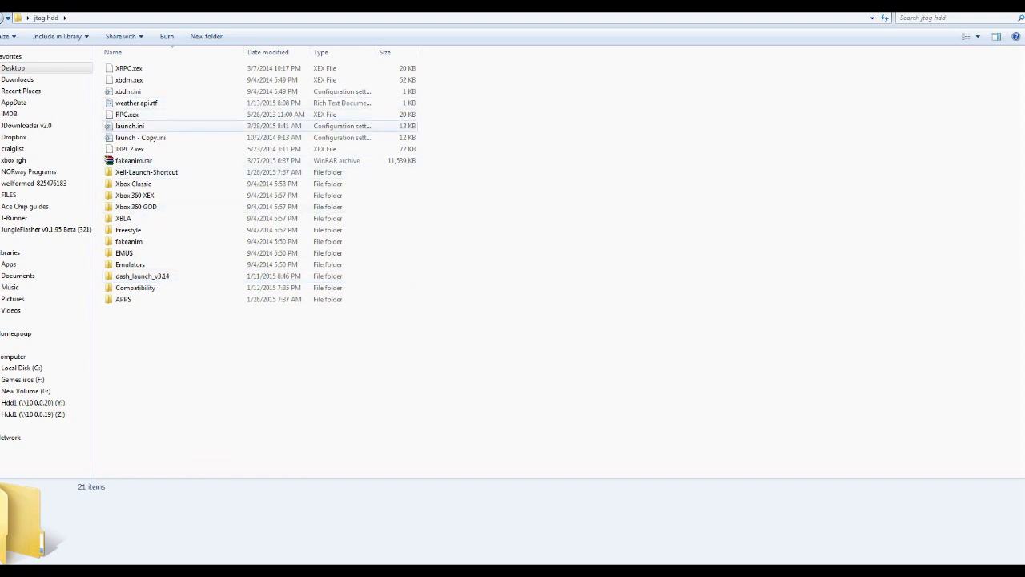
Open launch.ini in Notepad and reposition and enlarge its window to show more of the configuration text
{"action": "double_click", "coordinate": [161, 126]}
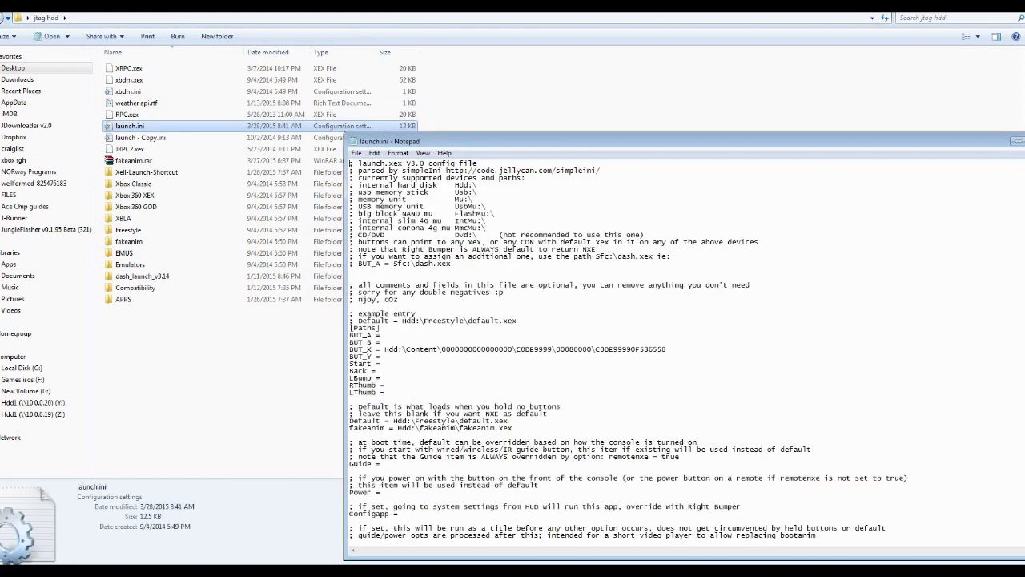
{"action": "left_click_drag", "start_coordinate": [561, 141], "coordinate": [360, 69]}
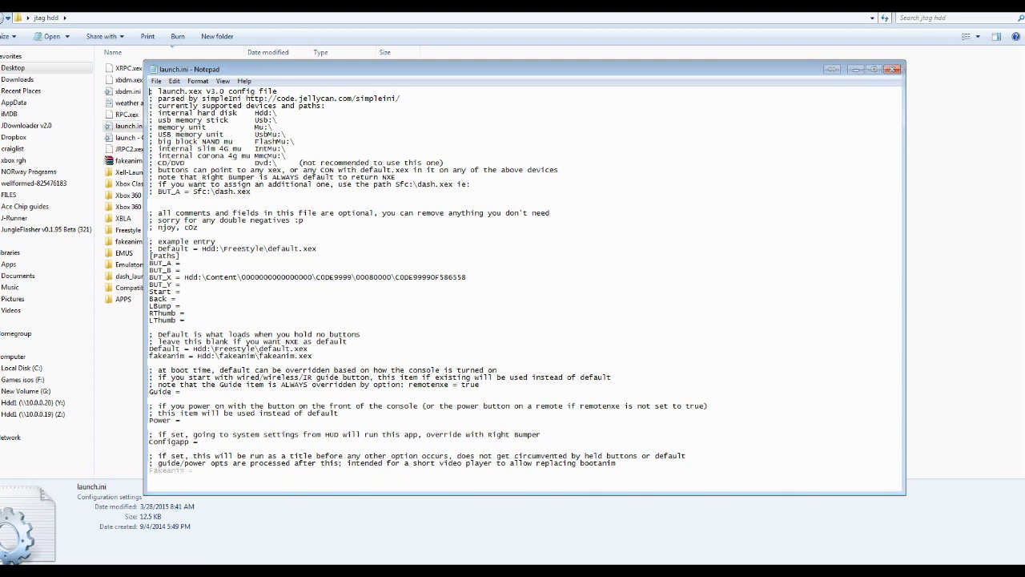
{"action": "left_click_drag", "start_coordinate": [891, 486], "coordinate": [951, 541]}
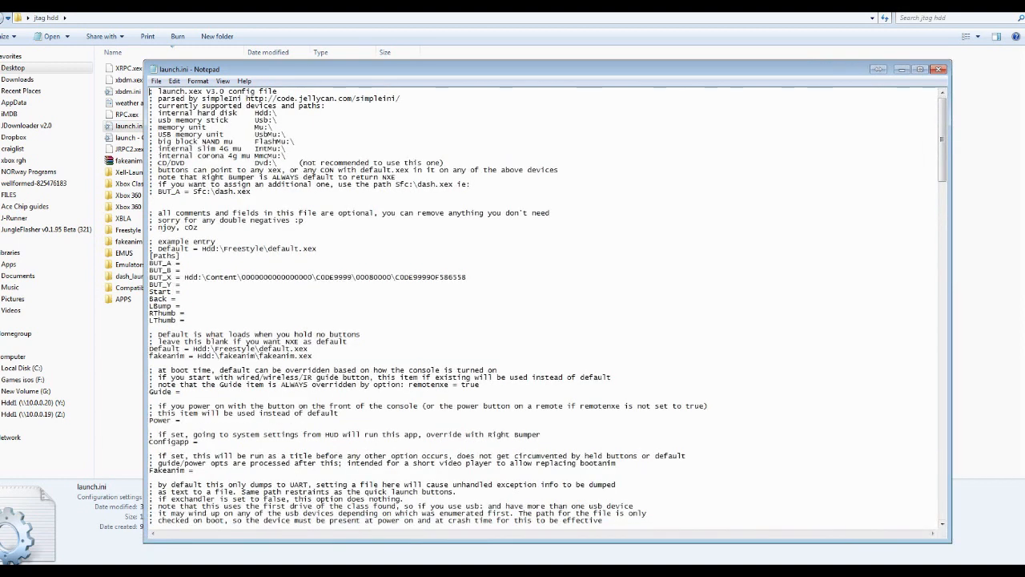
Examine the supported devices and their path prefixes listed at the beginning of launch.ini
{"action": "left_click_drag", "start_coordinate": [157, 113], "coordinate": [290, 163]}
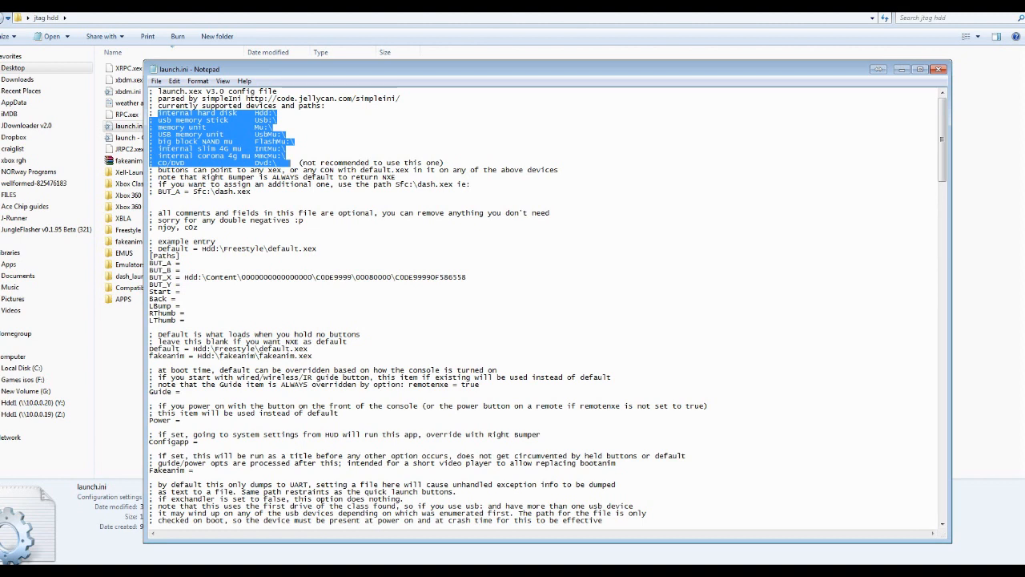
{"action": "left_click", "coordinate": [278, 149]}
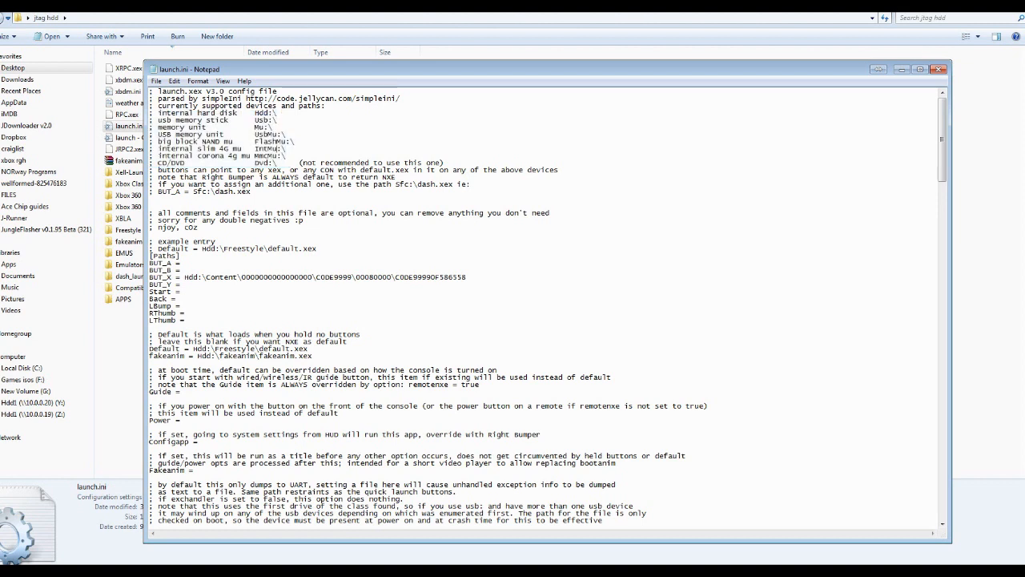
{"action": "left_click_drag", "start_coordinate": [286, 149], "coordinate": [253, 157]}
{"action": "left_click_drag", "start_coordinate": [167, 141], "coordinate": [287, 142]}
{"action": "left_click_drag", "start_coordinate": [278, 120], "coordinate": [149, 112]}
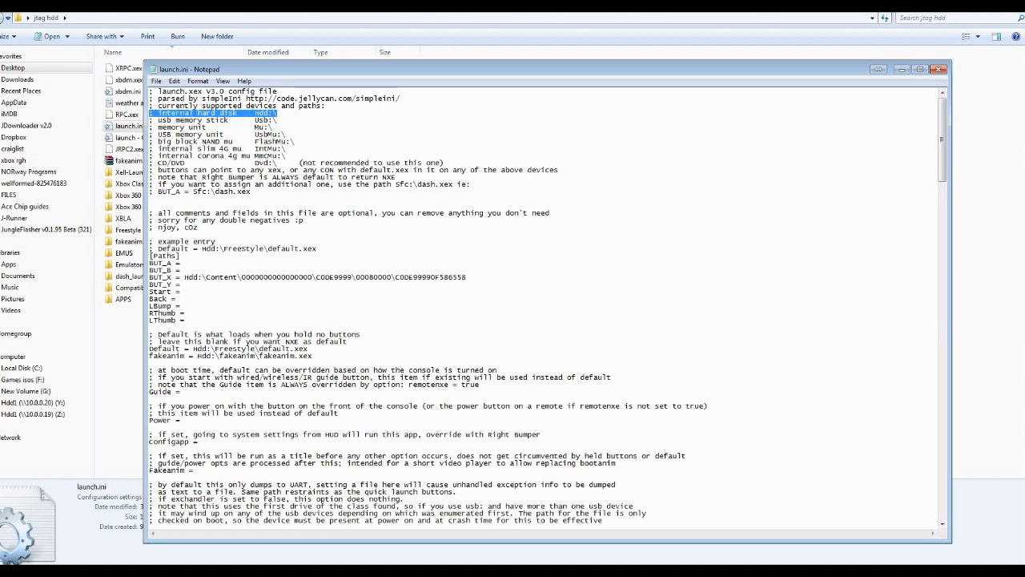
{"action": "left_click", "coordinate": [550, 213]}
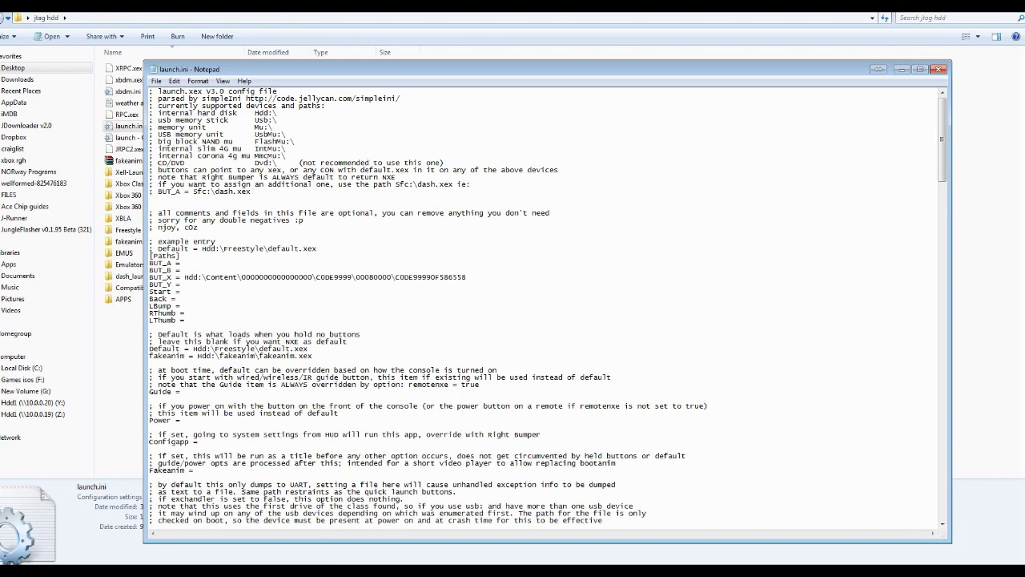
Look through all the option settings in launch.ini down to the end of the file and return to its beginning
{"action": "scroll", "coordinate": [547, 306], "scroll_direction": "down", "scroll_amount": 20}
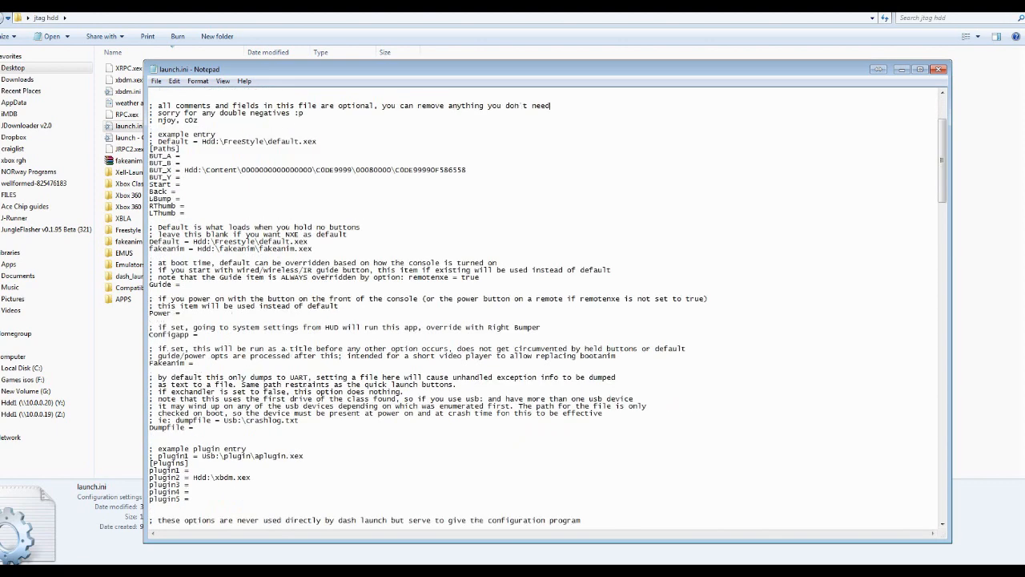
{"action": "scroll", "coordinate": [547, 306], "scroll_direction": "down", "scroll_amount": 15}
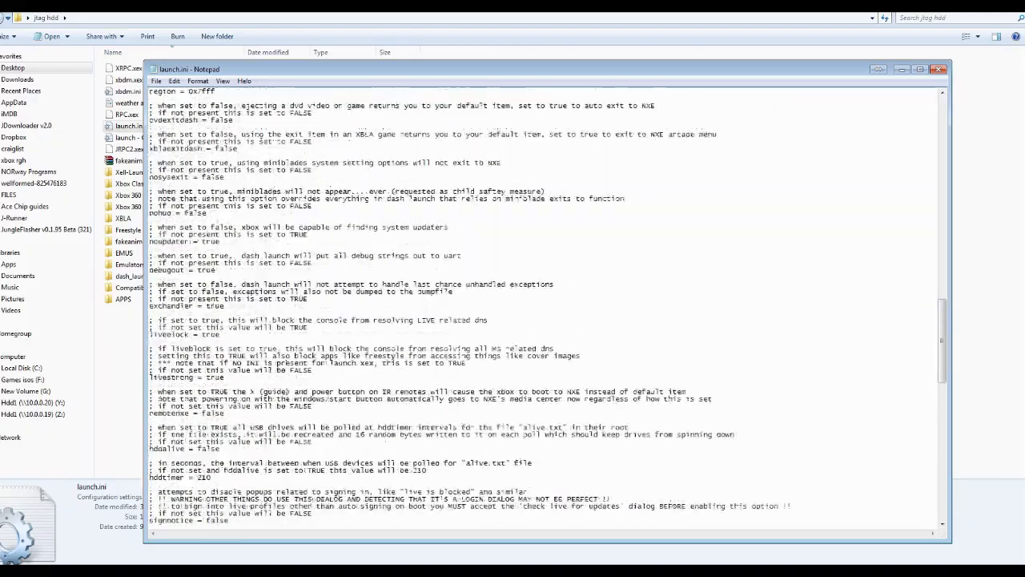
{"action": "scroll", "coordinate": [547, 306], "scroll_direction": "down", "scroll_amount": 10}
{"action": "scroll", "coordinate": [547, 306], "scroll_direction": "down", "scroll_amount": 15}
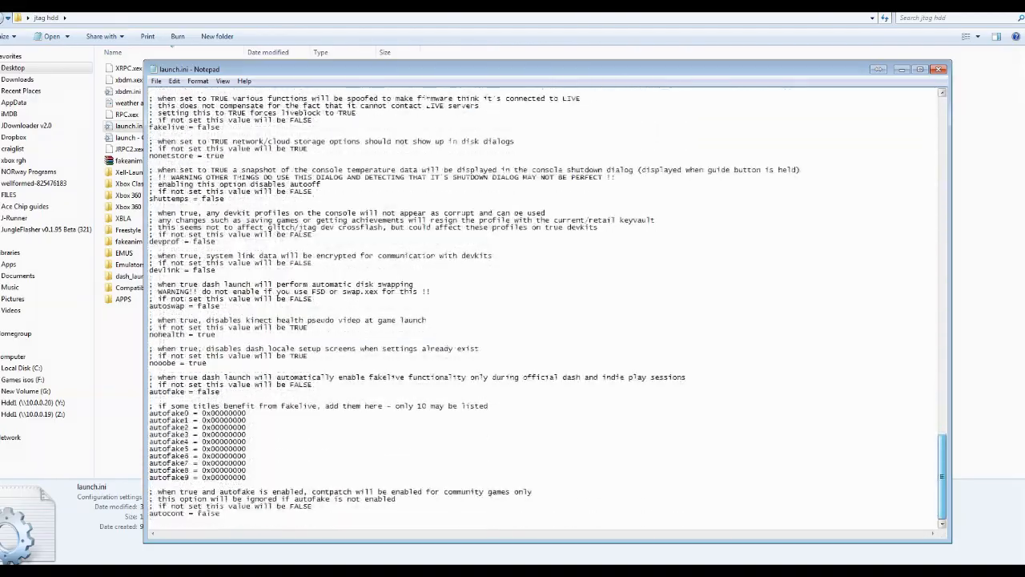
{"action": "scroll", "coordinate": [547, 306], "scroll_direction": "up", "scroll_amount": 10}
{"action": "scroll", "coordinate": [548, 306], "scroll_direction": "up", "scroll_amount": 10}
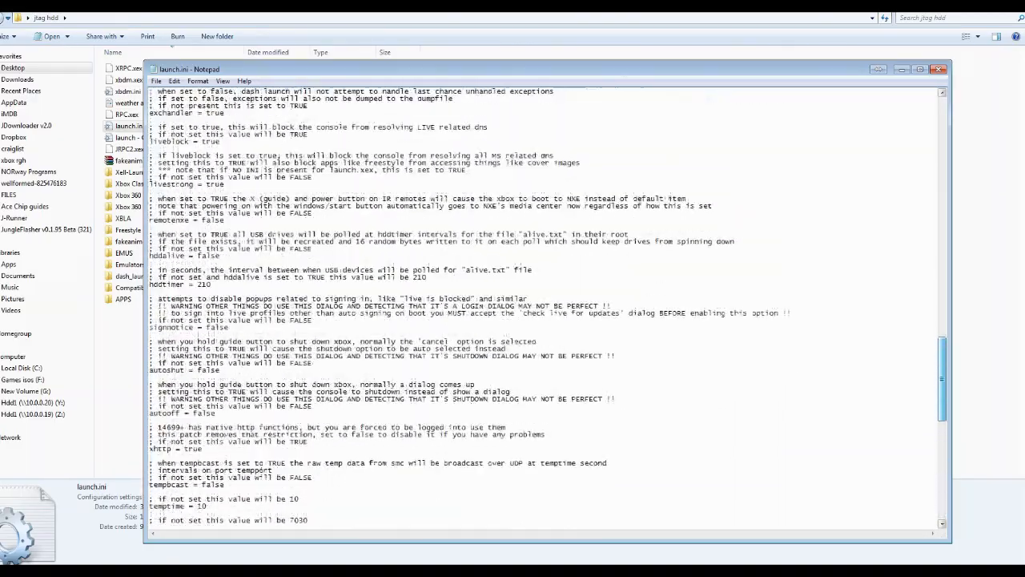
{"action": "scroll", "coordinate": [547, 306], "scroll_direction": "up", "scroll_amount": 20}
{"action": "scroll", "coordinate": [551, 213], "scroll_direction": "up", "scroll_amount": 10}
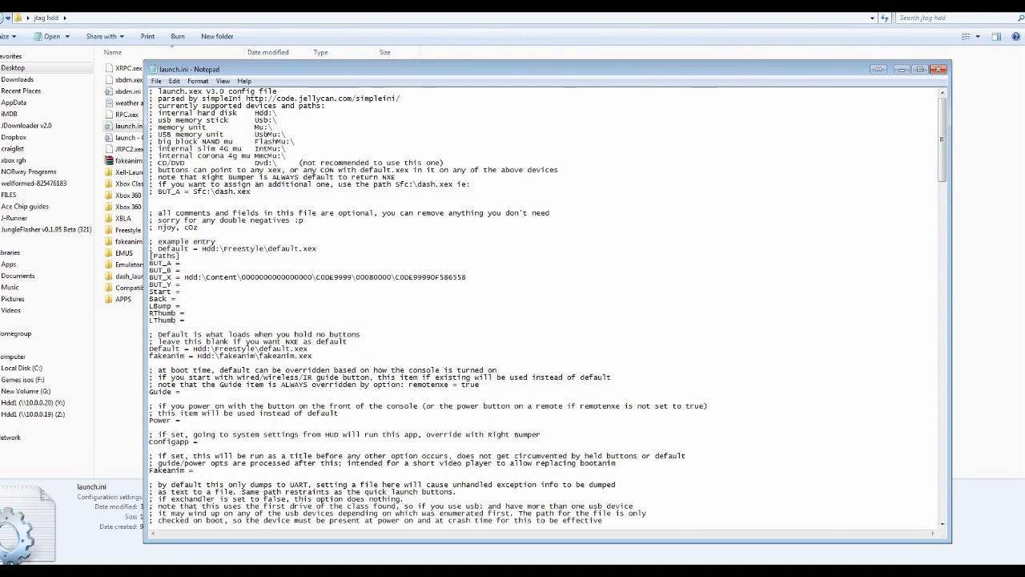
Examine the button entries under [Paths], the BUT_X path, the example entry and the Default path line
{"action": "left_click_drag", "start_coordinate": [150, 263], "coordinate": [187, 321]}
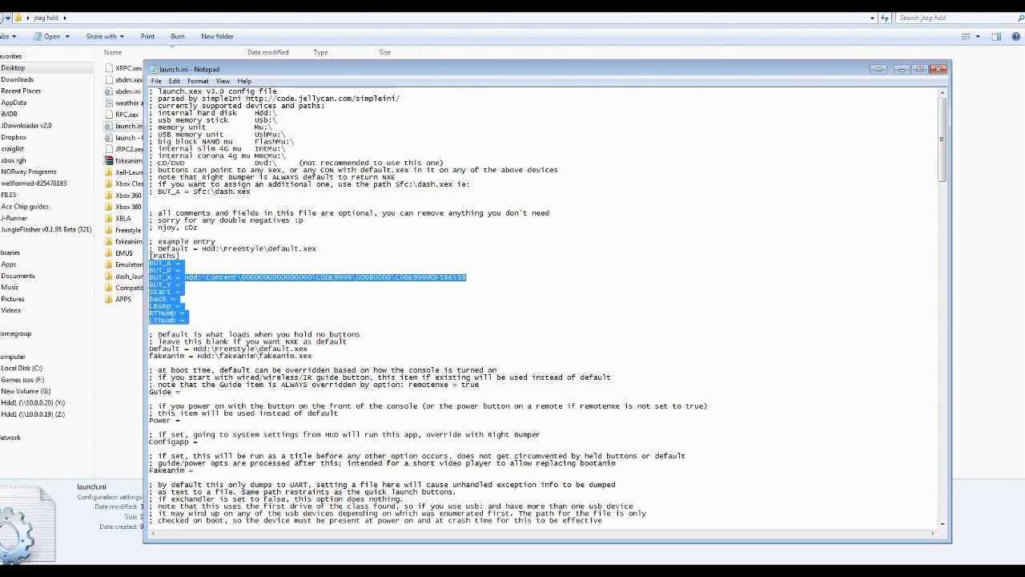
{"action": "left_click", "coordinate": [185, 270]}
{"action": "left_click_drag", "start_coordinate": [467, 277], "coordinate": [149, 277]}
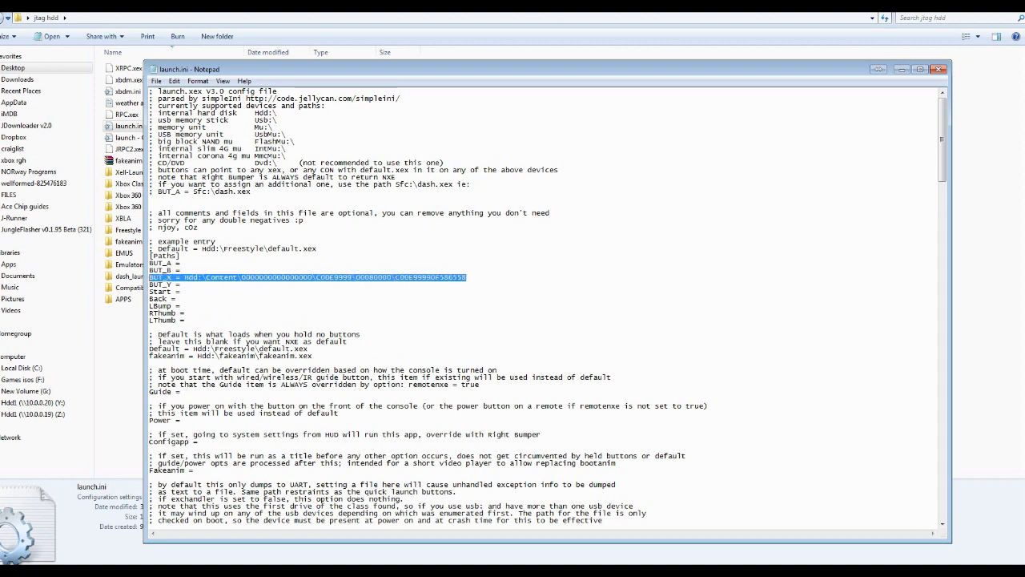
{"action": "left_click_drag", "start_coordinate": [172, 249], "coordinate": [317, 250]}
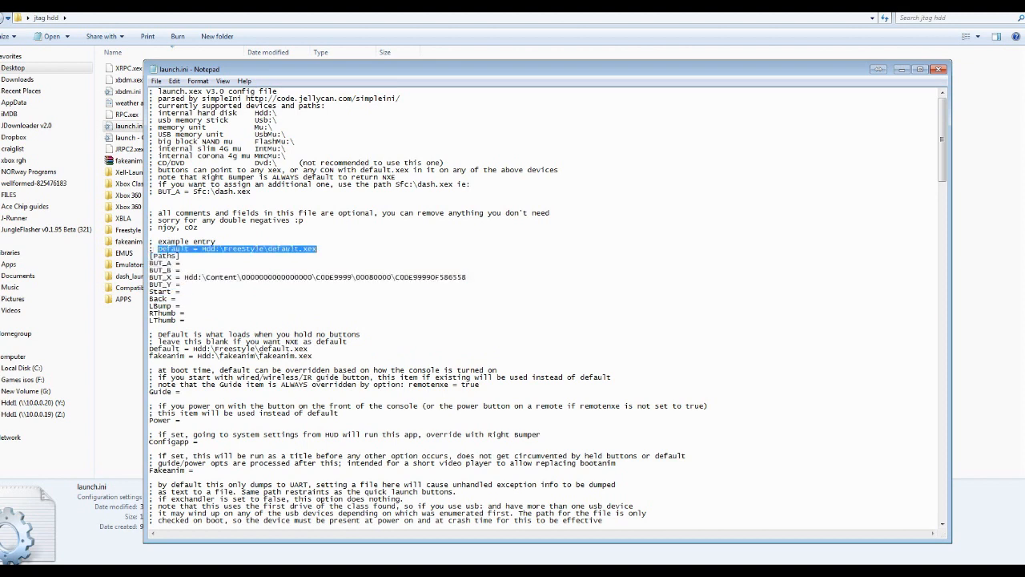
{"action": "left_click_drag", "start_coordinate": [310, 349], "coordinate": [149, 349]}
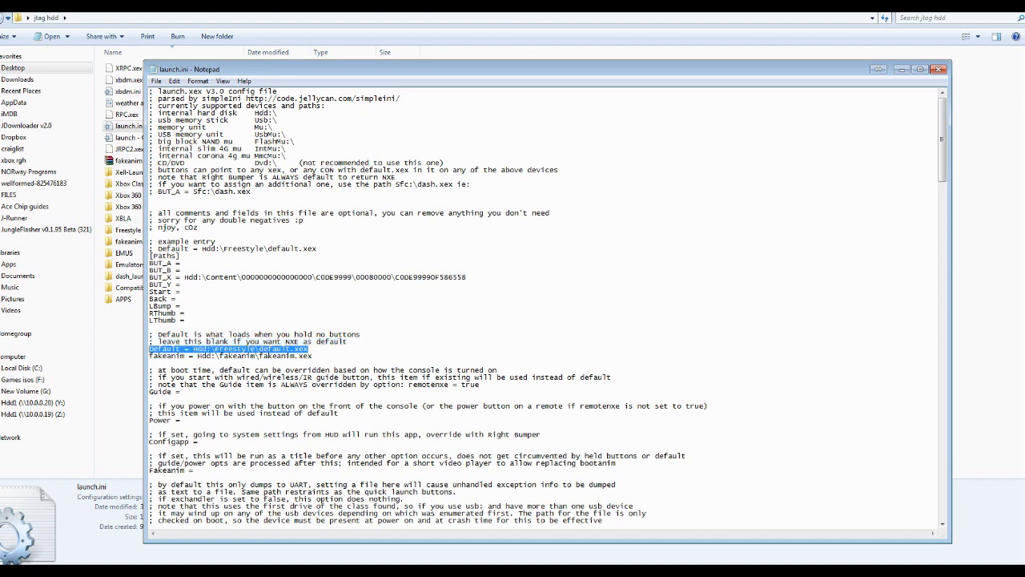
{"action": "left_click", "coordinate": [309, 350]}
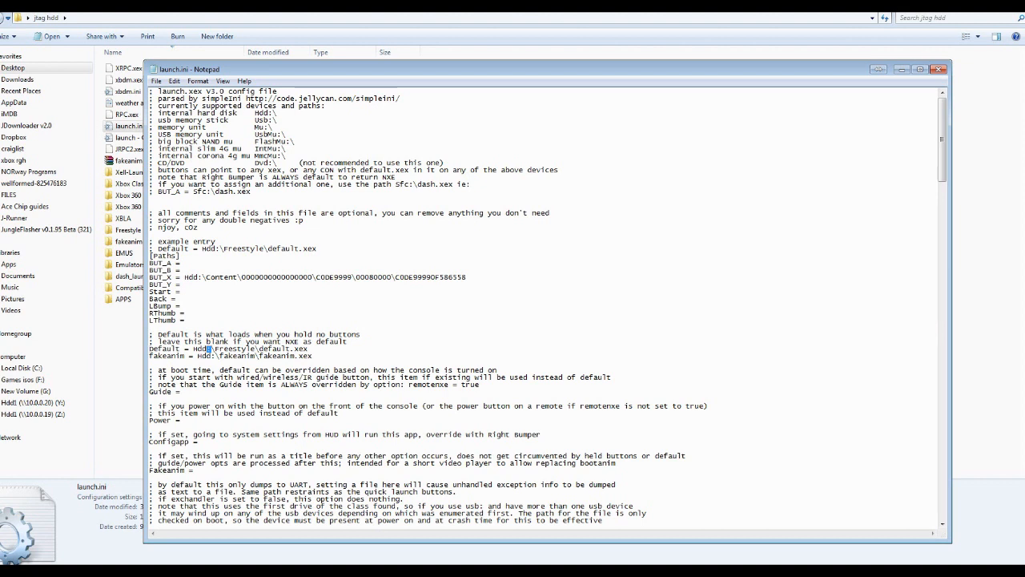
Replace the drive prefix in the Default path with Usb:\ copied from the device list, and save launch.ini
{"action": "left_click_drag", "start_coordinate": [207, 349], "coordinate": [193, 349]}
{"action": "left_click_drag", "start_coordinate": [269, 121], "coordinate": [255, 121]}
{"action": "right_click", "coordinate": [257, 121]}
{"action": "left_click", "coordinate": [284, 154]}
{"action": "left_click_drag", "start_coordinate": [220, 355], "coordinate": [192, 349]}
{"action": "right_click", "coordinate": [200, 349]}
{"action": "left_click", "coordinate": [225, 396]}
{"action": "left_click", "coordinate": [157, 81]}
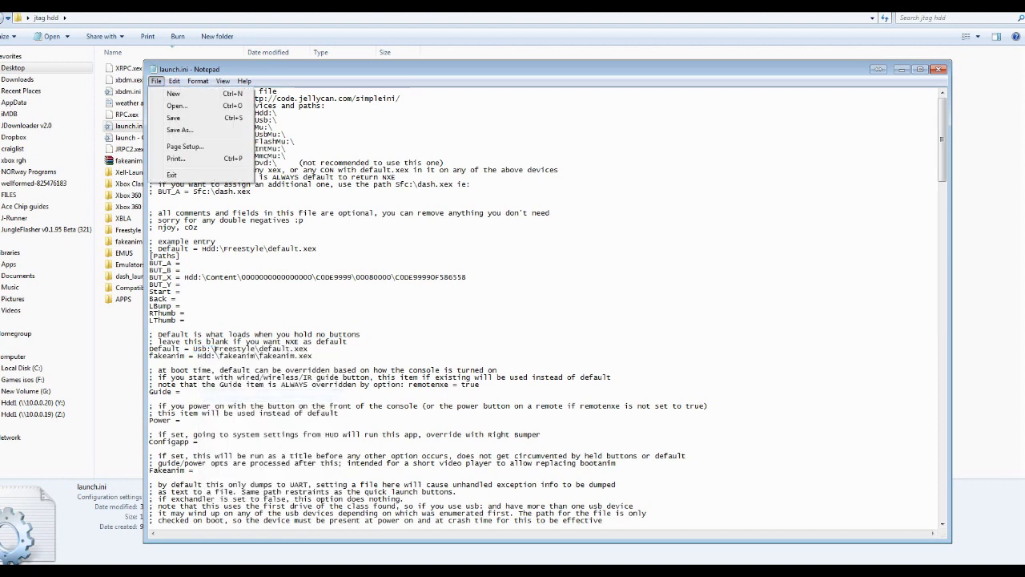
{"action": "left_click", "coordinate": [177, 117]}
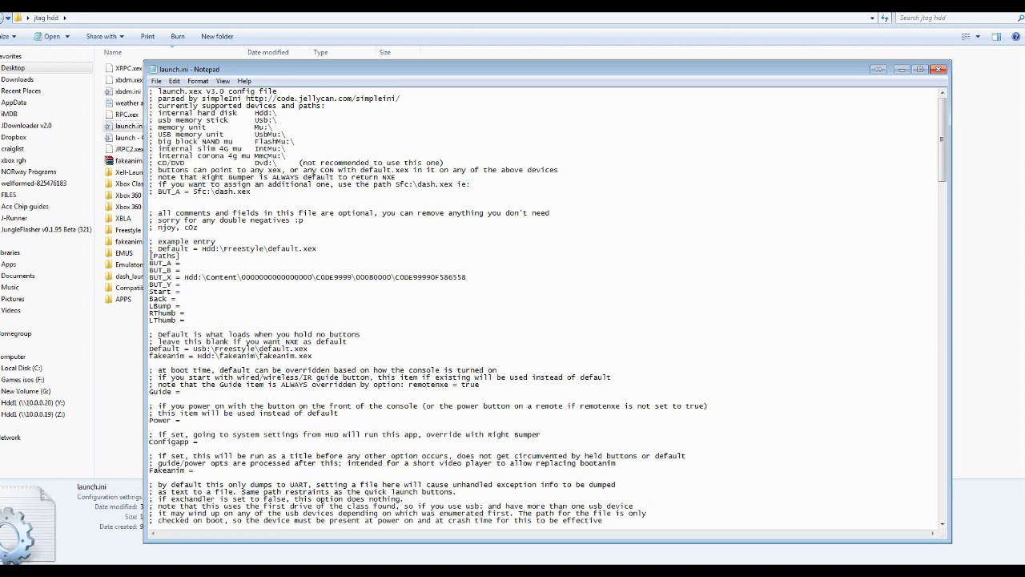
Try replacing the Freestyle folder name in the Default path with FSD, and undo the replacement
{"action": "key", "text": "ctrl+z"}
{"action": "left_click_drag", "start_coordinate": [214, 349], "coordinate": [259, 349]}
{"action": "left_click", "coordinate": [216, 349]}
{"action": "left_click_drag", "start_coordinate": [257, 349], "coordinate": [215, 350]}
{"action": "type", "text": "FSD"}
{"action": "key", "text": "ctrl+z"}
Try removing the Freestyle\ folder from the Default path so it points to the drive root, and undo the deletion
{"action": "left_click_drag", "start_coordinate": [193, 350], "coordinate": [308, 350]}
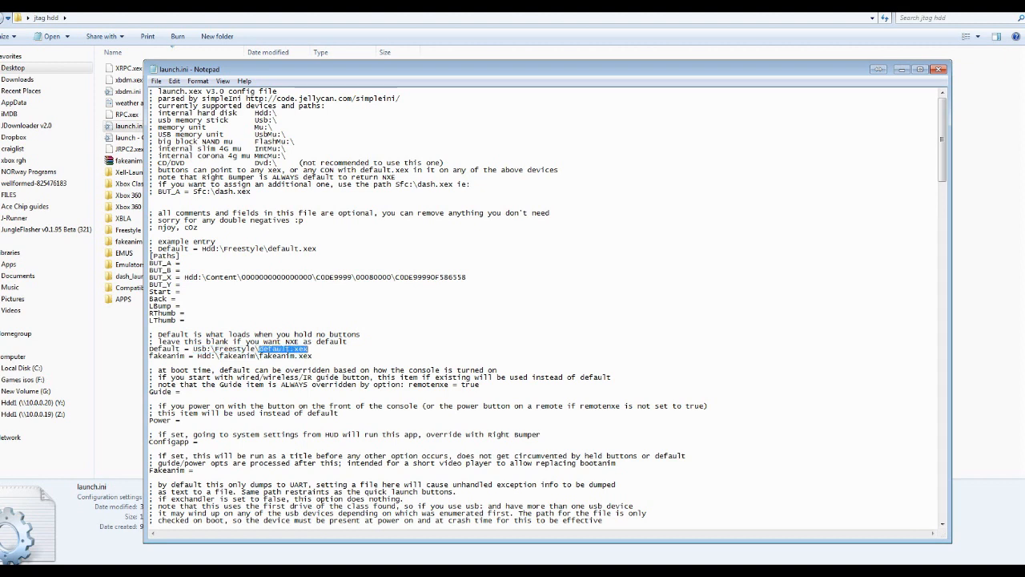
{"action": "left_click", "coordinate": [309, 349]}
{"action": "left_click_drag", "start_coordinate": [193, 349], "coordinate": [216, 349]}
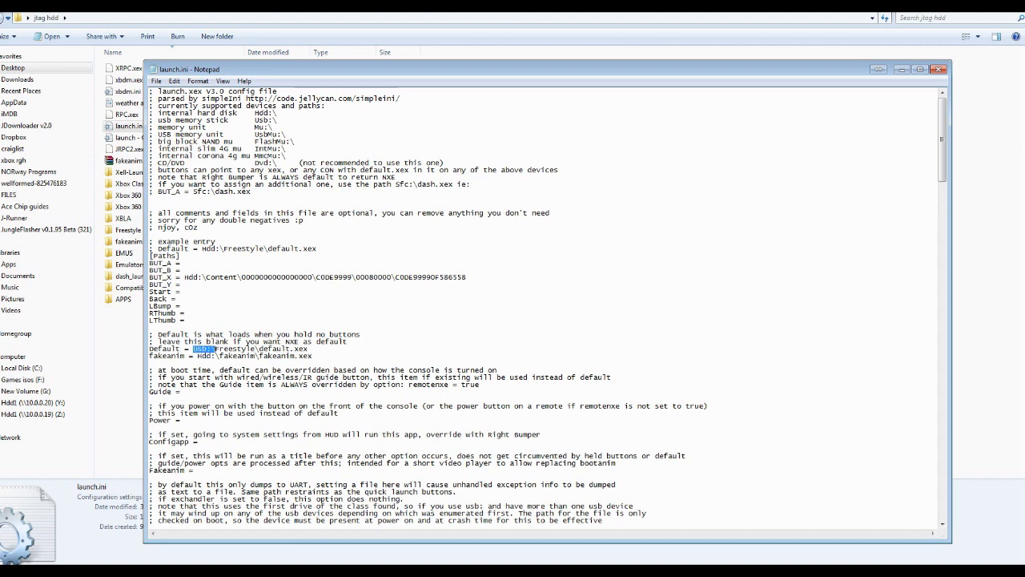
{"action": "left_click_drag", "start_coordinate": [257, 349], "coordinate": [215, 350]}
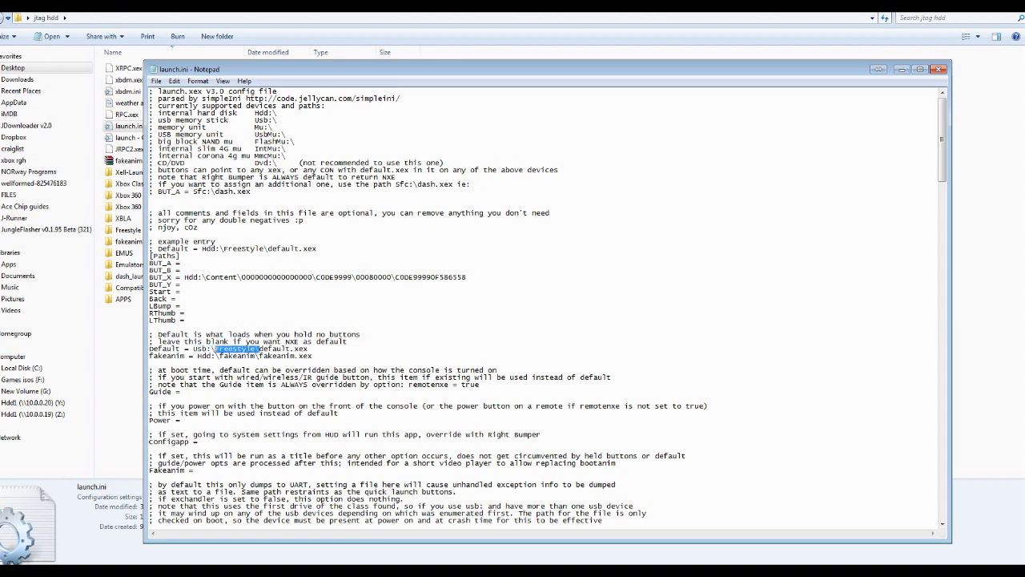
{"action": "key", "text": "Delete"}
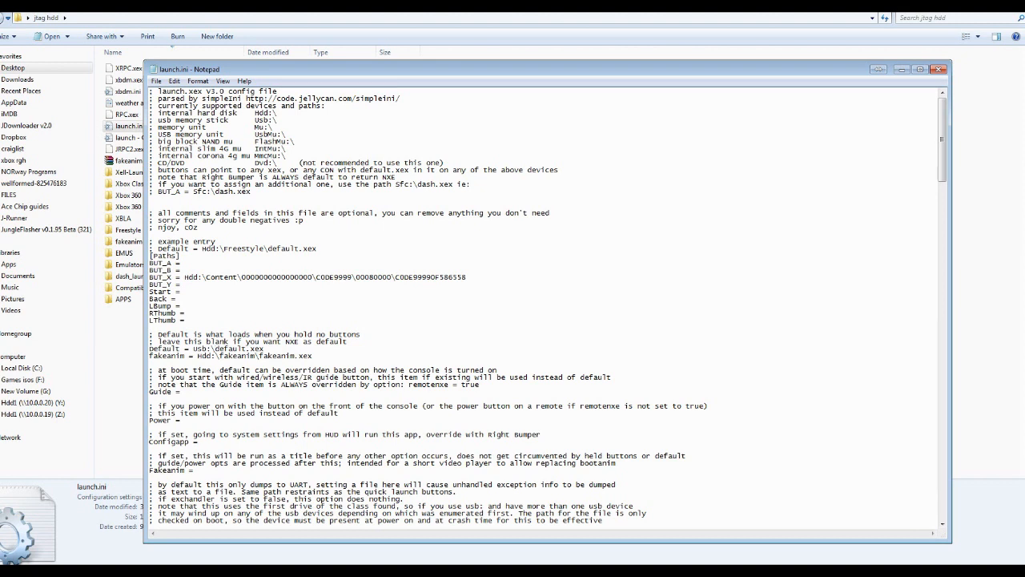
{"action": "key", "text": "ctrl+z"}
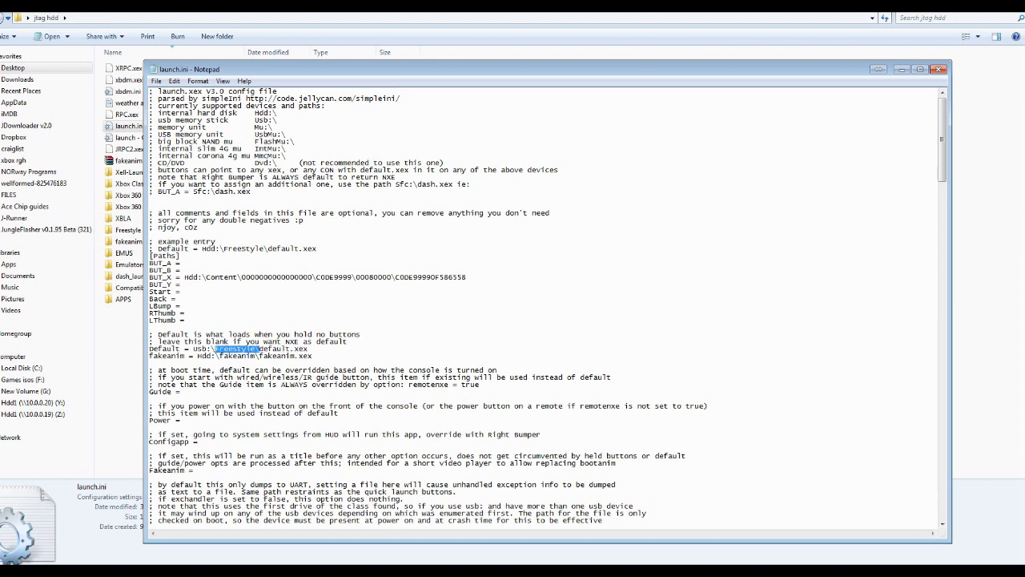
Try spelling the Freestyle folder in the Default path with a lowercase f, and restore the capital letter
{"action": "left_click", "coordinate": [217, 349]}
{"action": "left_click_drag", "start_coordinate": [214, 349], "coordinate": [308, 349]}
{"action": "left_click", "coordinate": [216, 349]}
{"action": "left_click", "coordinate": [255, 350]}
{"action": "left_click_drag", "start_coordinate": [255, 350], "coordinate": [215, 349]}
{"action": "left_click", "coordinate": [215, 349]}
{"action": "key", "text": "BackSpace"}
{"action": "type", "text": "f"}
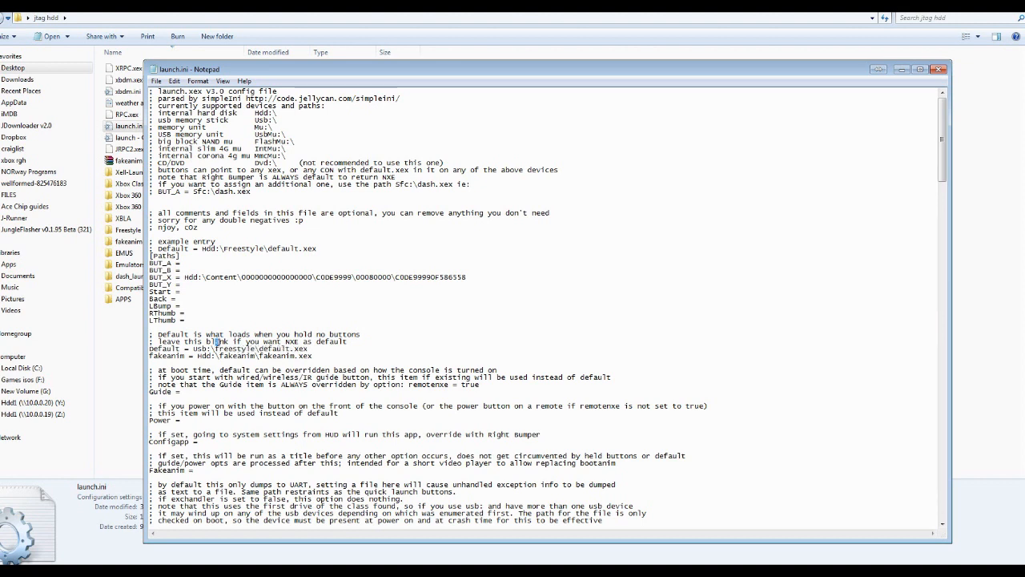
{"action": "left_click_drag", "start_coordinate": [214, 349], "coordinate": [228, 350]}
{"action": "left_click", "coordinate": [217, 349]}
{"action": "left_click", "coordinate": [217, 328]}
Change the drive in the Default path to Hdd so the line reads Hdd:\Freestyle\default.xex
{"action": "left_click_drag", "start_coordinate": [149, 349], "coordinate": [308, 349]}
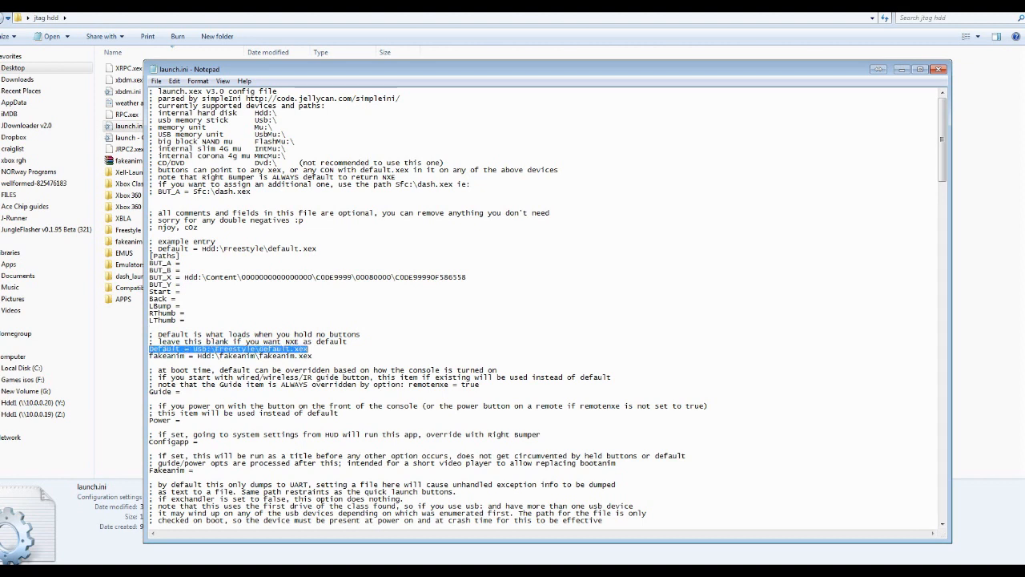
{"action": "left_click_drag", "start_coordinate": [211, 349], "coordinate": [309, 350]}
{"action": "left_click_drag", "start_coordinate": [193, 349], "coordinate": [206, 350]}
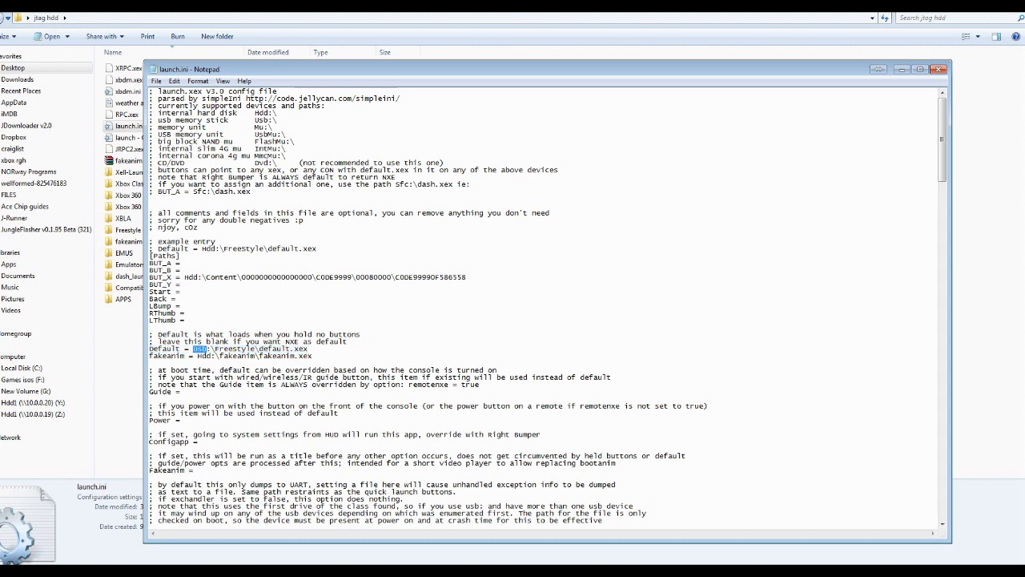
{"action": "type", "text": "Hdd"}
{"action": "type", "text": ";"}
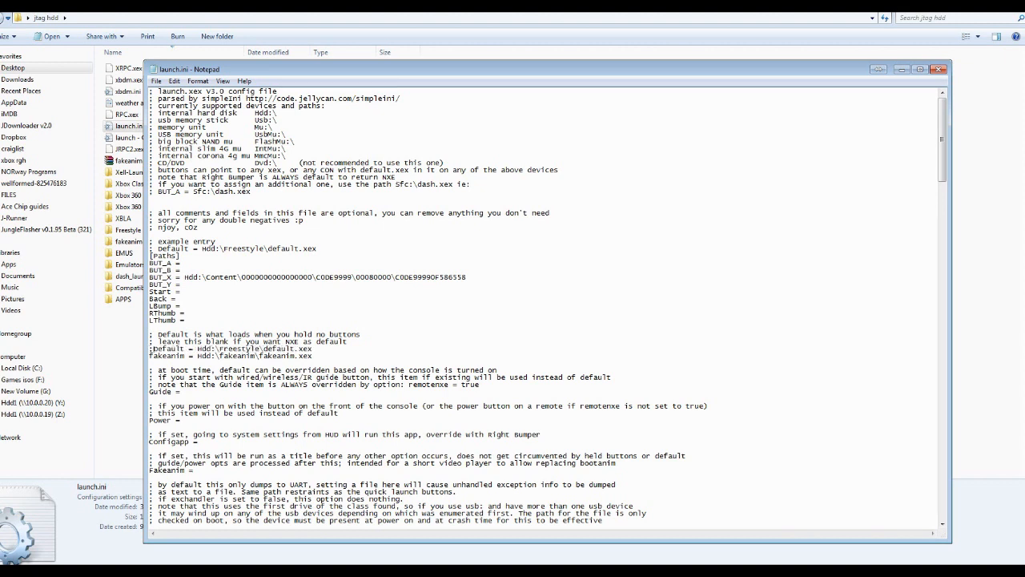
Try commenting out the Default line with a leading semicolon, and remove the semicolon again
{"action": "key", "text": "shift+Left"}
{"action": "key", "text": "Delete"}
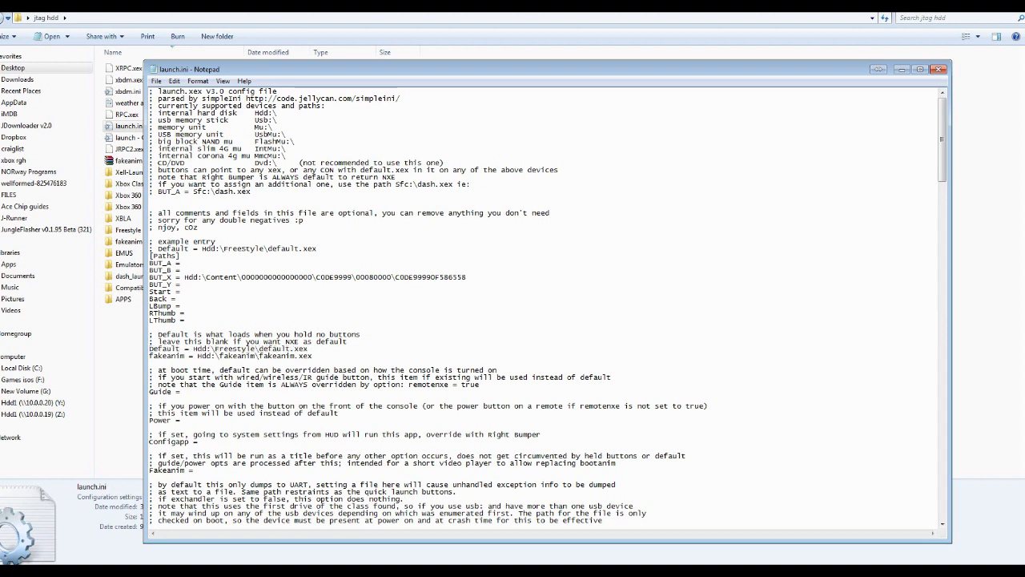
Save the edited launch.ini file
{"action": "left_click", "coordinate": [157, 81]}
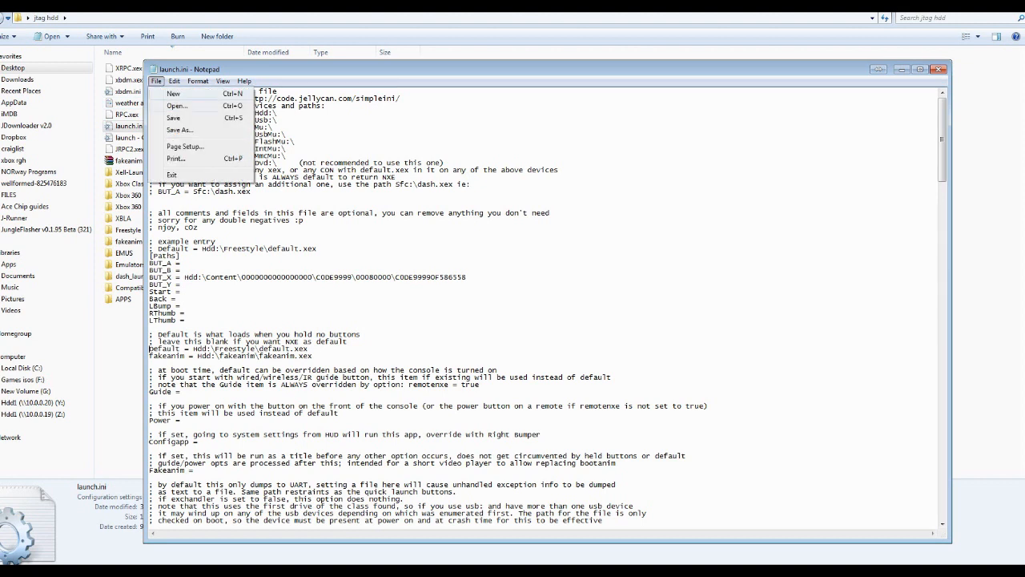
{"action": "left_click", "coordinate": [173, 118]}
Try the All Files and Text Documents file types when saving launch.ini under a new name, and cancel the save
{"action": "left_click", "coordinate": [157, 81]}
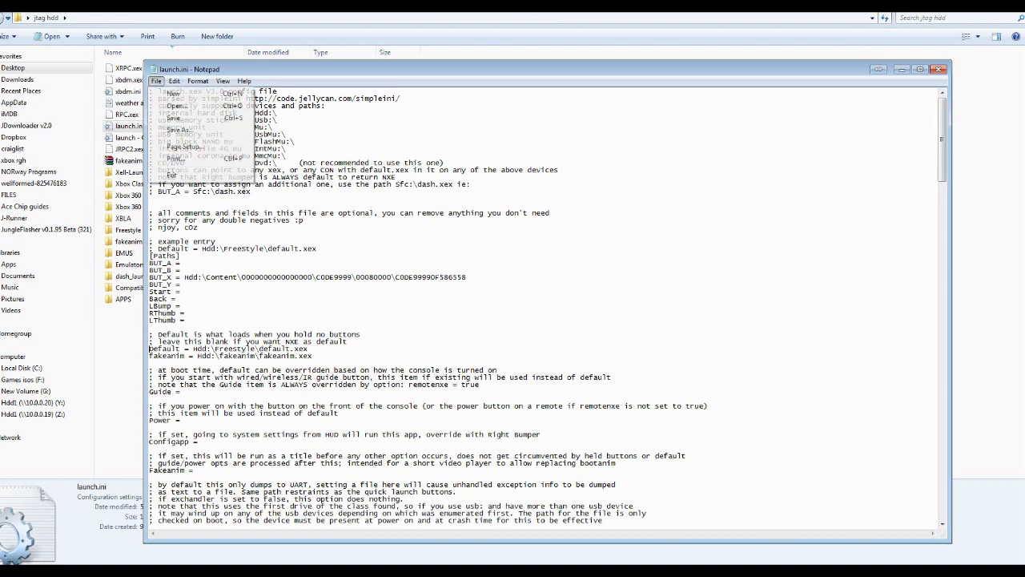
{"action": "left_click", "coordinate": [180, 130]}
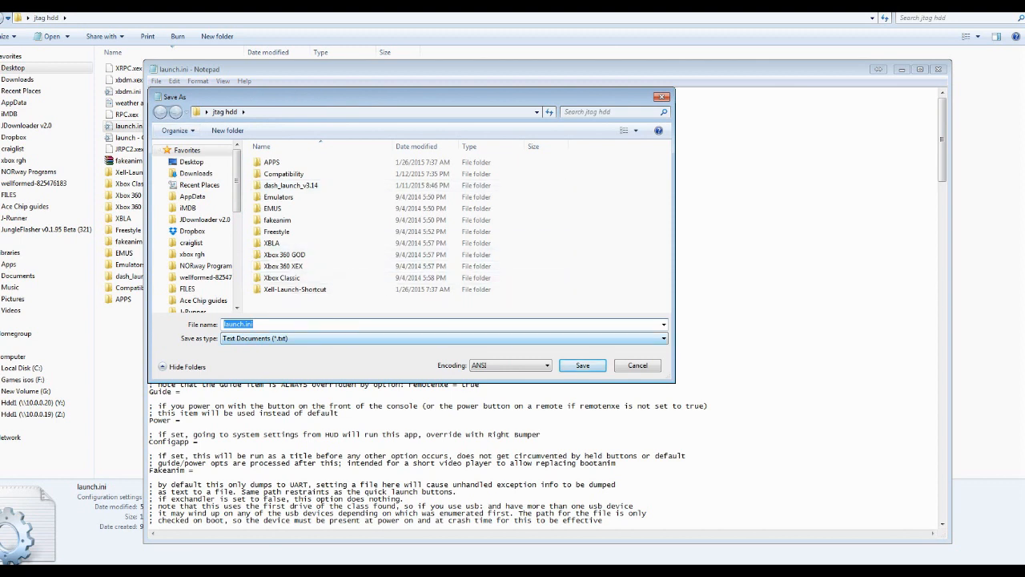
{"action": "left_click", "coordinate": [336, 338]}
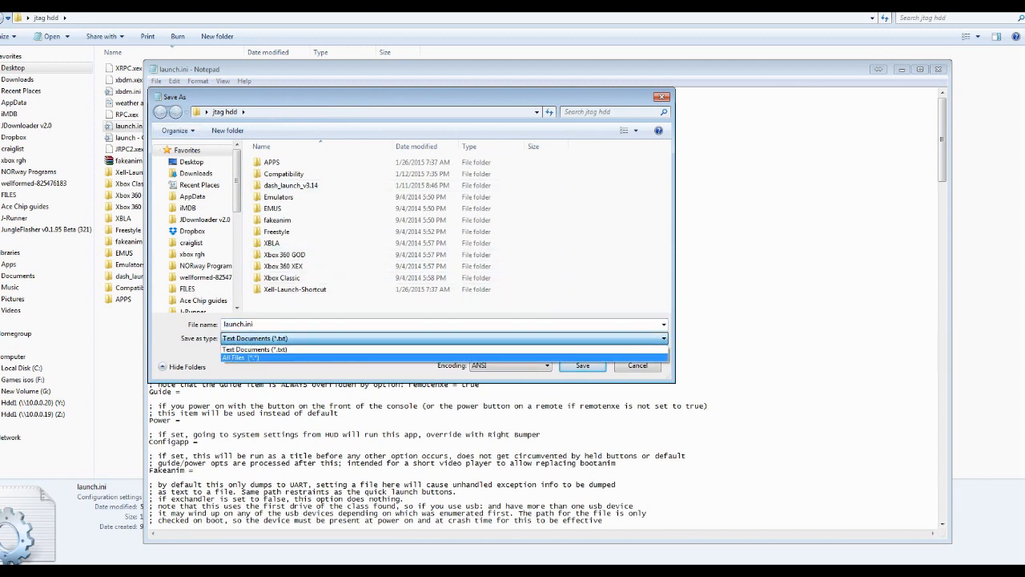
{"action": "left_click", "coordinate": [336, 357]}
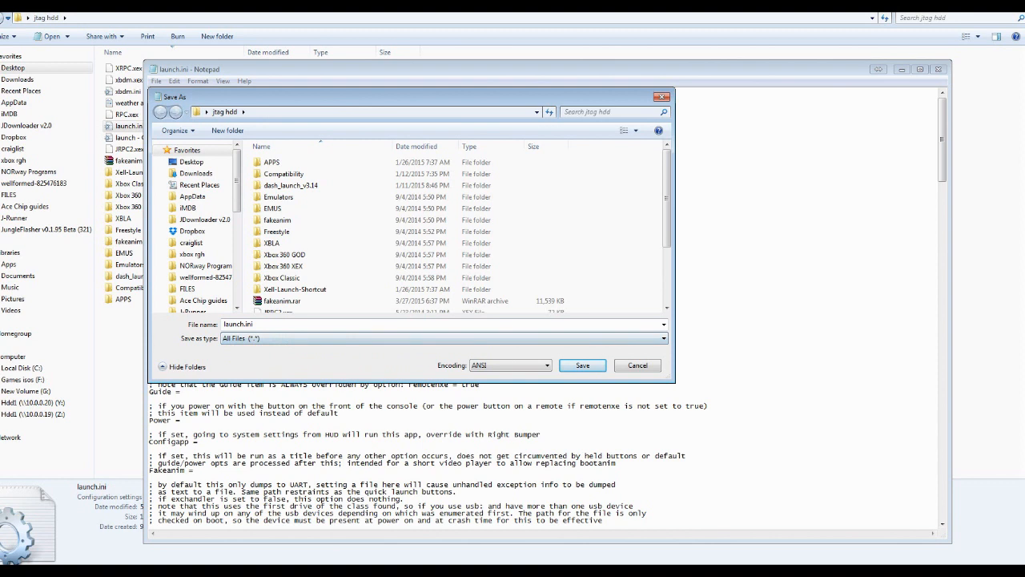
{"action": "left_click", "coordinate": [337, 338]}
{"action": "left_click", "coordinate": [337, 348]}
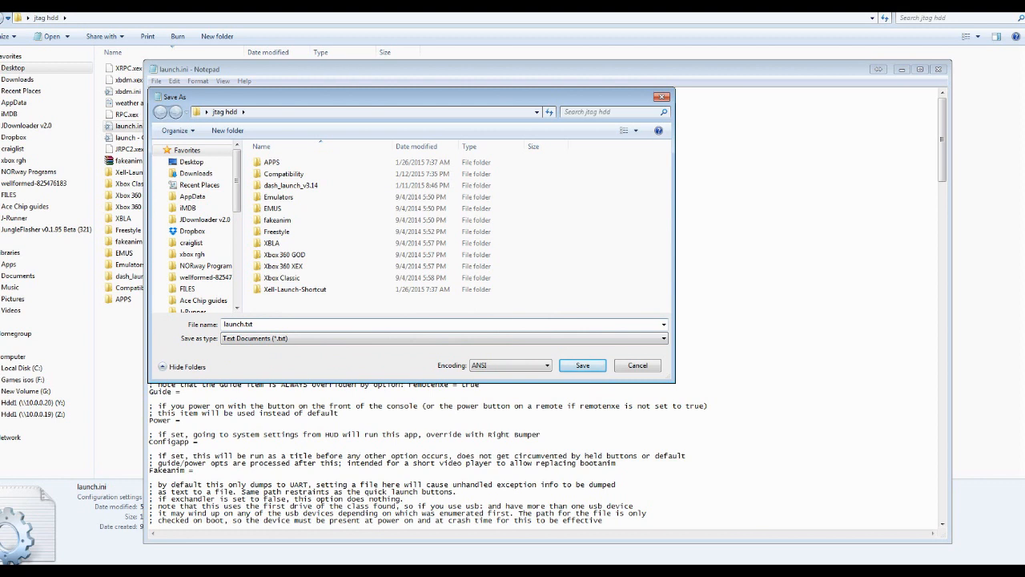
{"action": "left_click", "coordinate": [637, 365]}
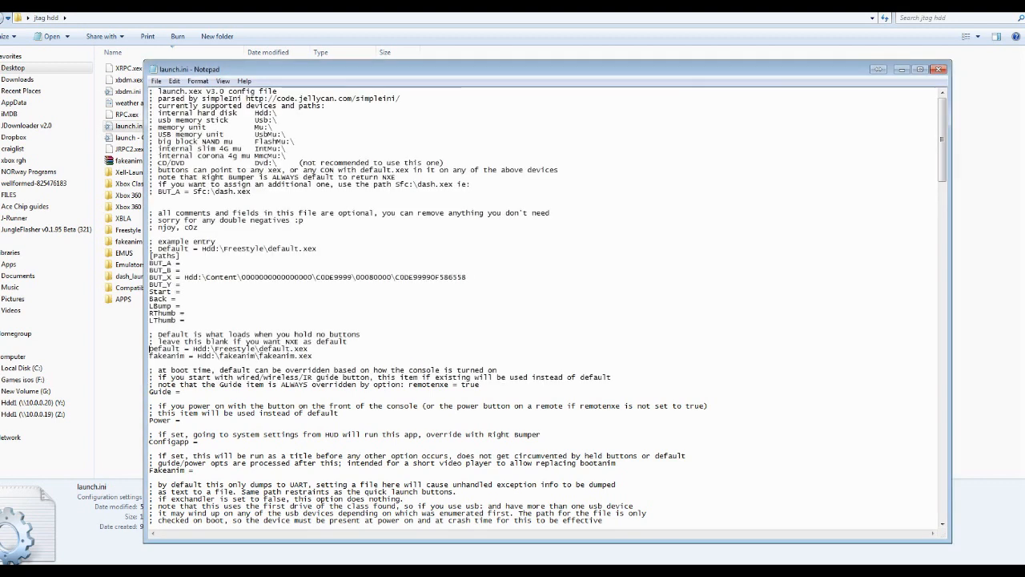
Copy the plugin2 path Hdd:\xbdm.xex into the empty plugin1 entry of the [Plugins] section
{"action": "scroll", "coordinate": [547, 306], "scroll_direction": "down", "scroll_amount": 9}
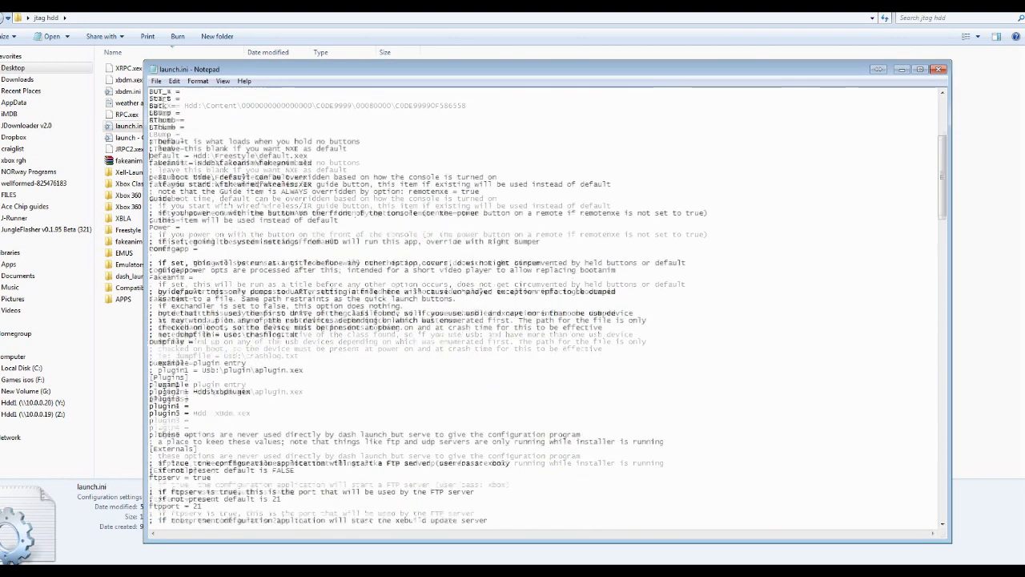
{"action": "scroll", "coordinate": [547, 306], "scroll_direction": "down", "scroll_amount": 1}
{"action": "left_click_drag", "start_coordinate": [195, 392], "coordinate": [150, 334]}
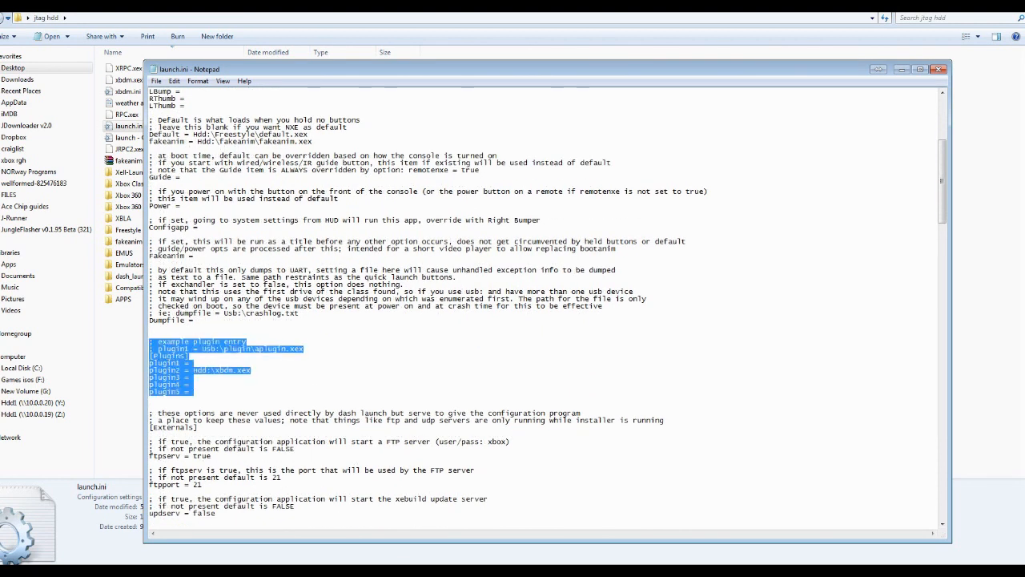
{"action": "left_click", "coordinate": [193, 385]}
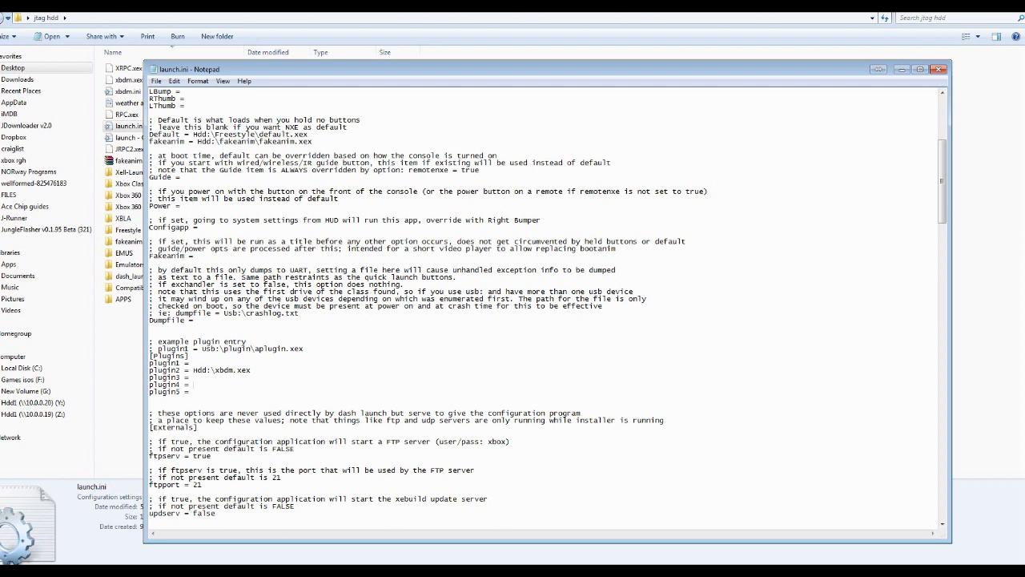
{"action": "left_click_drag", "start_coordinate": [251, 370], "coordinate": [193, 370]}
{"action": "left_click_drag", "start_coordinate": [193, 371], "coordinate": [252, 370]}
{"action": "right_click", "coordinate": [244, 368]}
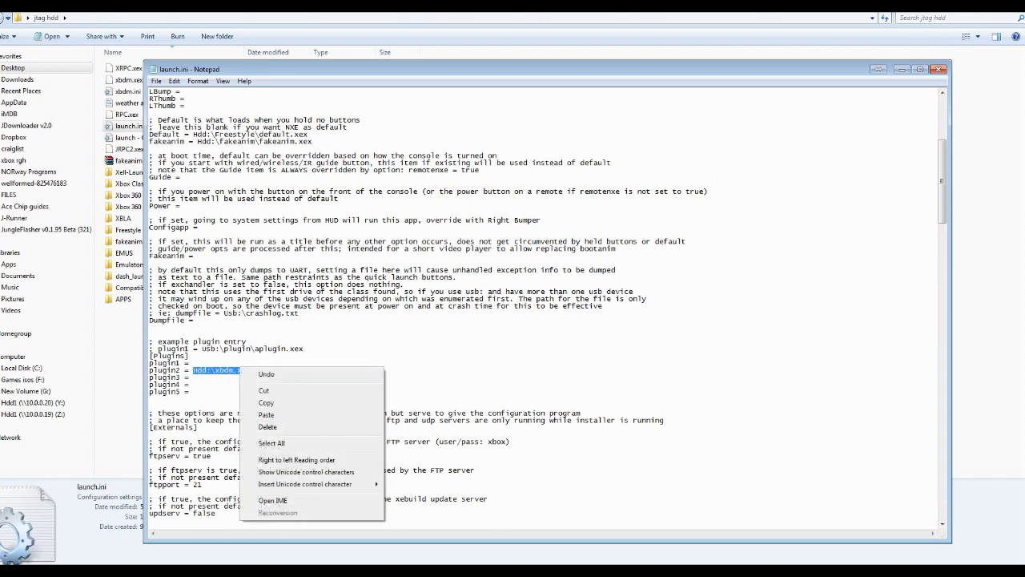
{"action": "left_click", "coordinate": [264, 403]}
{"action": "left_click", "coordinate": [190, 355]}
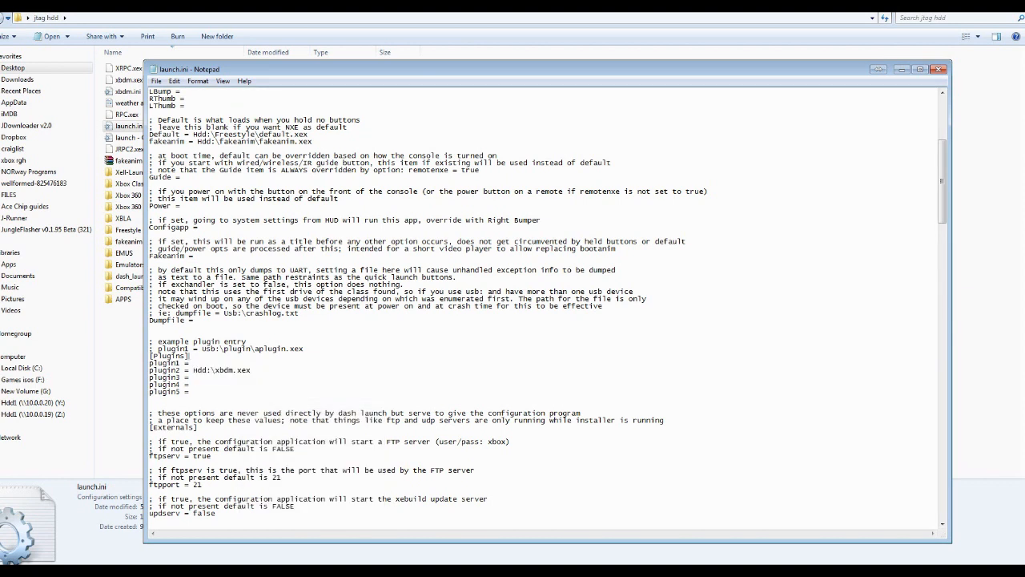
{"action": "right_click", "coordinate": [197, 361]}
{"action": "left_click", "coordinate": [220, 410]}
Replace the file name in the plugin1 path so the entry reads Hdd:\Infernus.xex, with a capital I
{"action": "left_click_drag", "start_coordinate": [234, 363], "coordinate": [214, 364]}
{"action": "type", "text": "infernus"}
{"action": "left_click_drag", "start_coordinate": [214, 363], "coordinate": [251, 364]}
{"action": "left_click", "coordinate": [214, 363]}
{"action": "key", "text": "BackSpace"}
{"action": "type", "text": "I"}
{"action": "left_click_drag", "start_coordinate": [193, 392], "coordinate": [150, 363]}
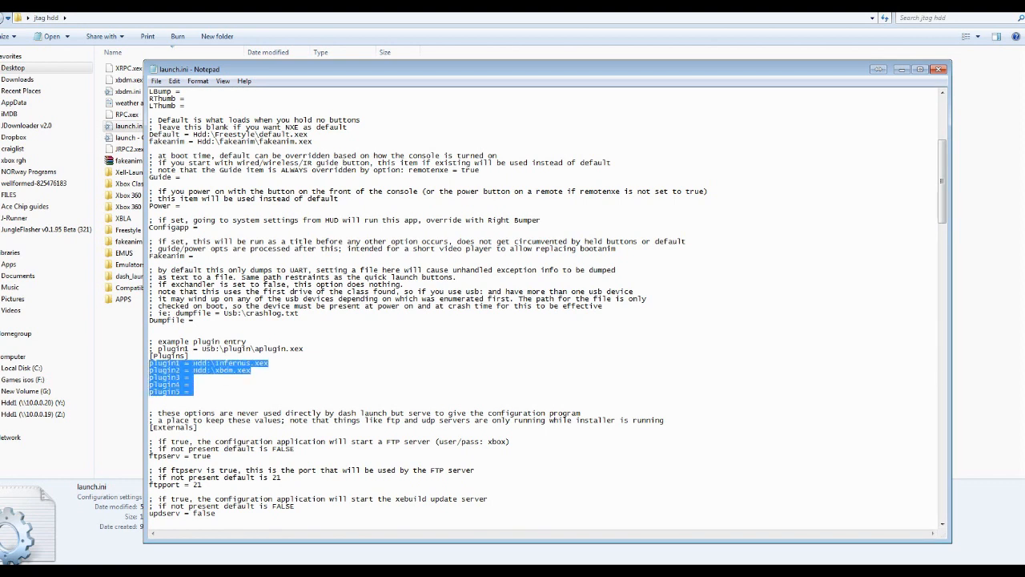
{"action": "left_click", "coordinate": [193, 384]}
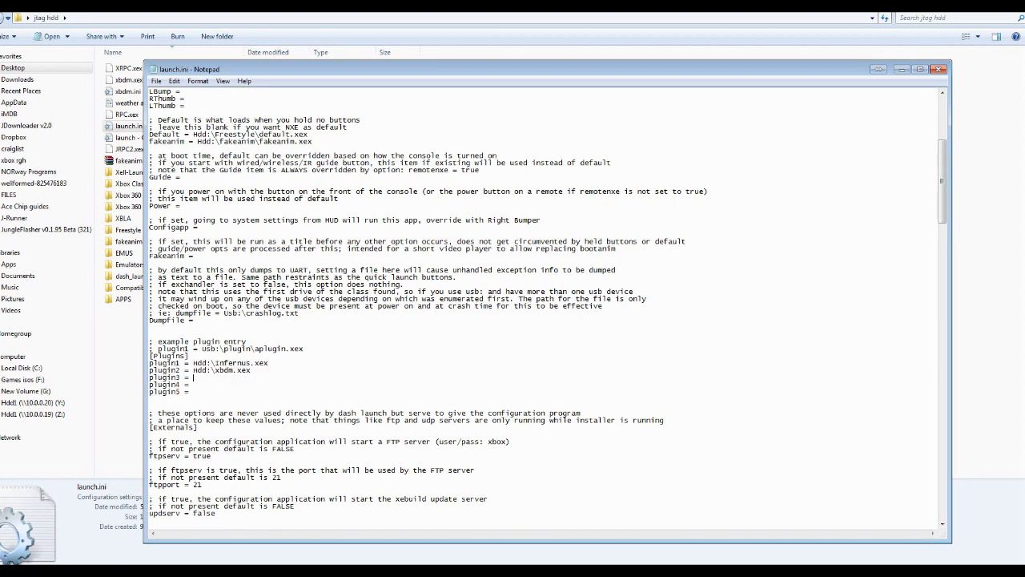
Try changing the plugin1 drive to Usb, and clear the whole plugin1 value
{"action": "left_click_drag", "start_coordinate": [208, 363], "coordinate": [193, 363]}
{"action": "type", "text": "U"}
{"action": "type", "text": "sb"}
{"action": "type", "text": "b"}
{"action": "left_click_drag", "start_coordinate": [202, 349], "coordinate": [304, 349]}
{"action": "left_click", "coordinate": [189, 355]}
{"action": "mouse_move", "coordinate": [202, 348]}
{"action": "left_mouse_down"}
{"action": "mouse_move", "coordinate": [305, 350]}
{"action": "mouse_move", "coordinate": [268, 363]}
{"action": "mouse_move", "coordinate": [151, 358]}
{"action": "mouse_move", "coordinate": [193, 363]}
{"action": "left_mouse_up"}
{"action": "key", "text": "Delete"}
Examine the plugin2 path against the example plugin entry in the [Plugins] section
{"action": "left_click_drag", "start_coordinate": [251, 371], "coordinate": [193, 370]}
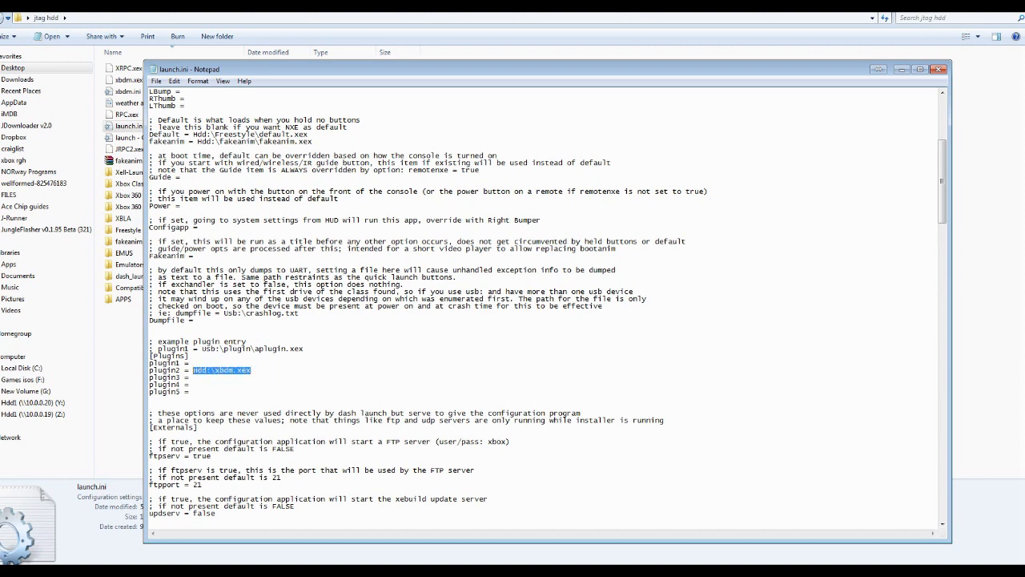
{"action": "left_click", "coordinate": [251, 371]}
{"action": "left_click_drag", "start_coordinate": [251, 370], "coordinate": [193, 363]}
{"action": "left_click", "coordinate": [246, 342]}
Examine the FTP server options ftpserv and ftpport in the [Externals] section
{"action": "scroll", "coordinate": [548, 307], "scroll_direction": "down", "scroll_amount": 6}
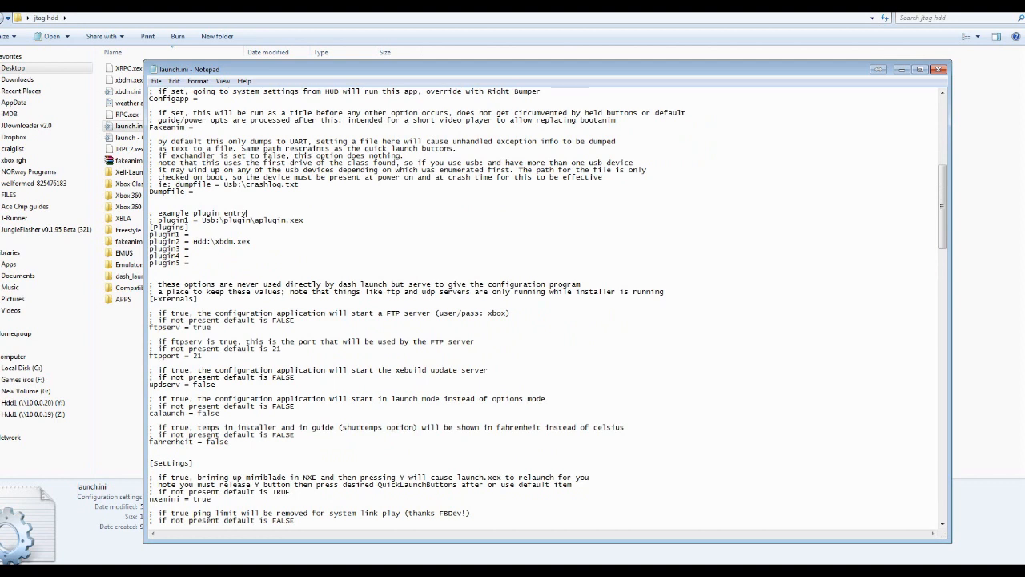
{"action": "left_click_drag", "start_coordinate": [383, 313], "coordinate": [432, 313]}
{"action": "left_click_drag", "start_coordinate": [212, 327], "coordinate": [150, 328]}
{"action": "left_click", "coordinate": [160, 335]}
{"action": "left_click_drag", "start_coordinate": [212, 327], "coordinate": [192, 328]}
{"action": "scroll", "coordinate": [544, 304], "scroll_direction": "up", "scroll_amount": 3}
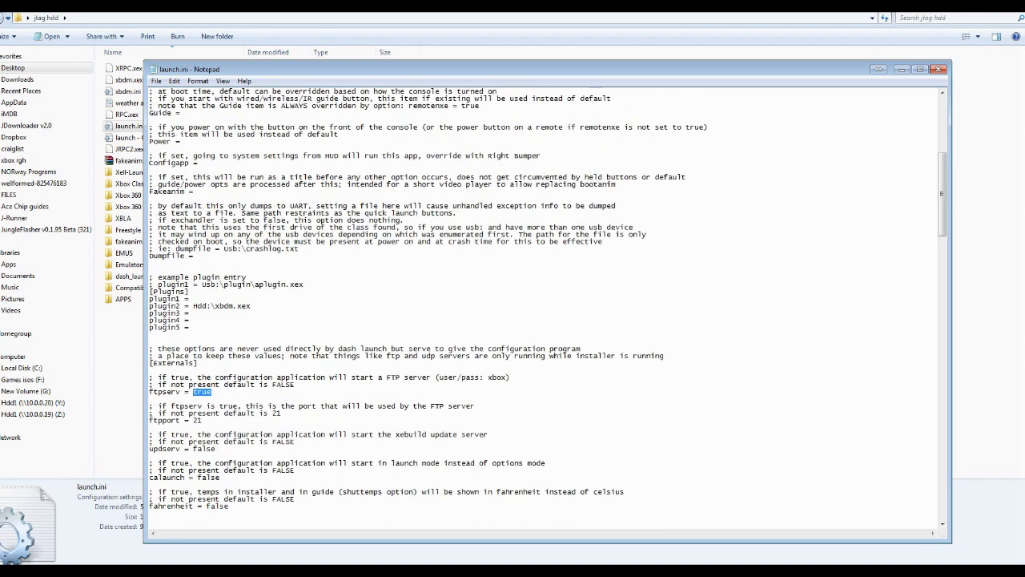
{"action": "left_click", "coordinate": [211, 392]}
{"action": "left_click_drag", "start_coordinate": [212, 392], "coordinate": [193, 414]}
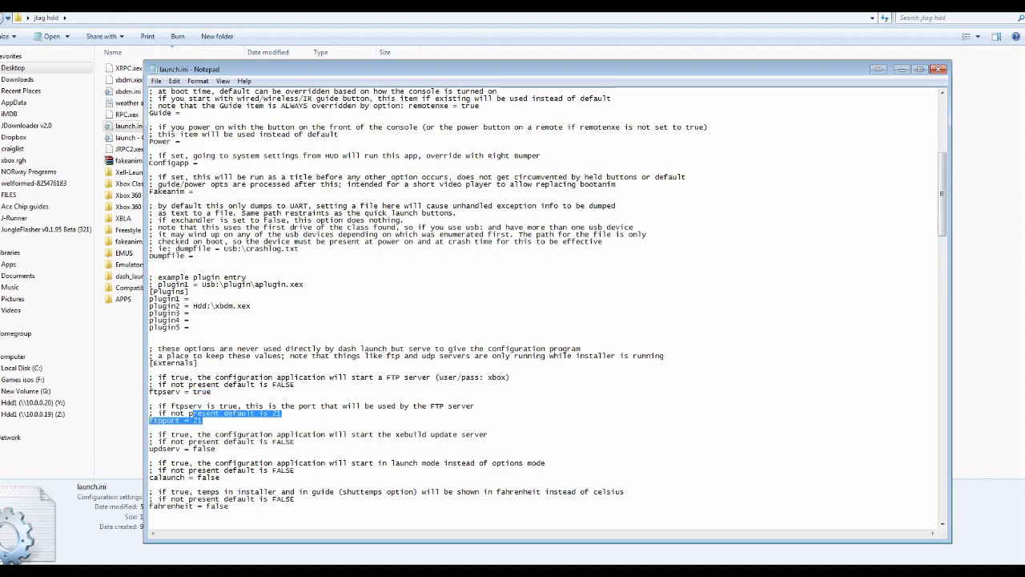
Try setting updserv to true, and restore it to false
{"action": "left_click_drag", "start_coordinate": [215, 449], "coordinate": [193, 448]}
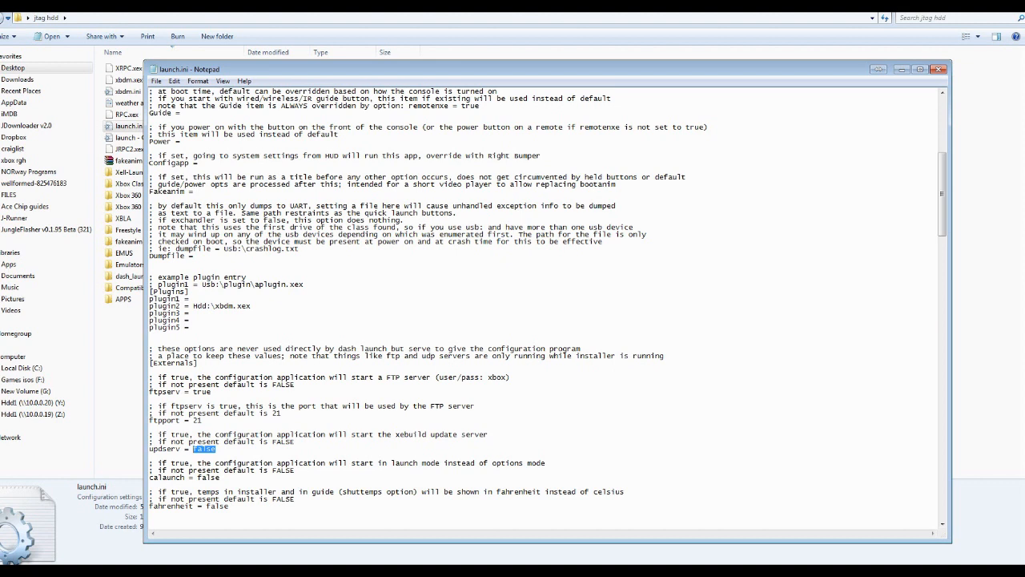
{"action": "type", "text": "true"}
{"action": "left_click_drag", "start_coordinate": [212, 449], "coordinate": [193, 448]}
{"action": "type", "text": "false"}
{"action": "left_click_drag", "start_coordinate": [216, 448], "coordinate": [150, 449]}
Examine the [Settings] section's content patch, safereboot, fatalreboot and fatalfreeze options
{"action": "scroll", "coordinate": [547, 306], "scroll_direction": "down", "scroll_amount": 11}
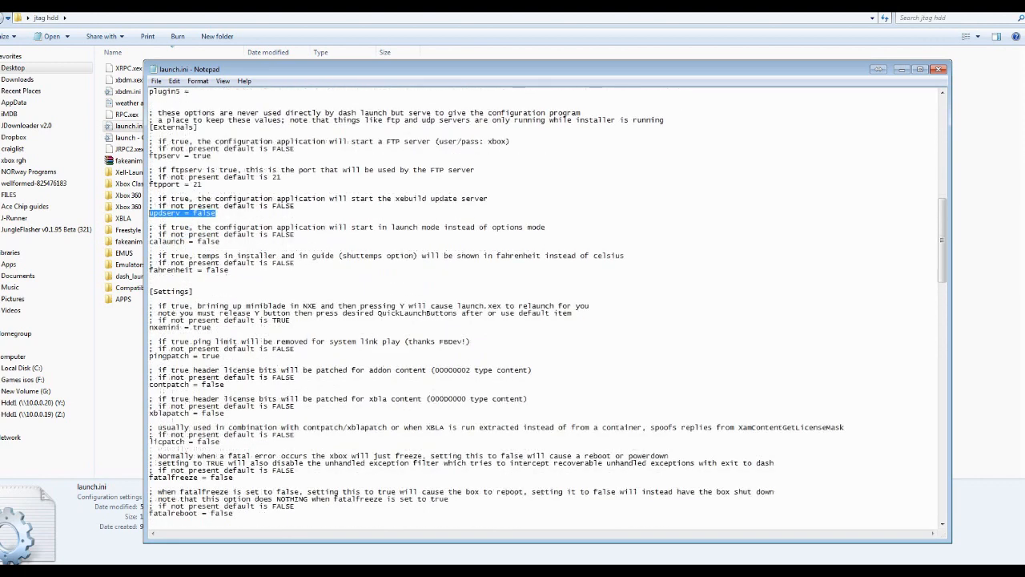
{"action": "left_click_drag", "start_coordinate": [193, 292], "coordinate": [150, 293]}
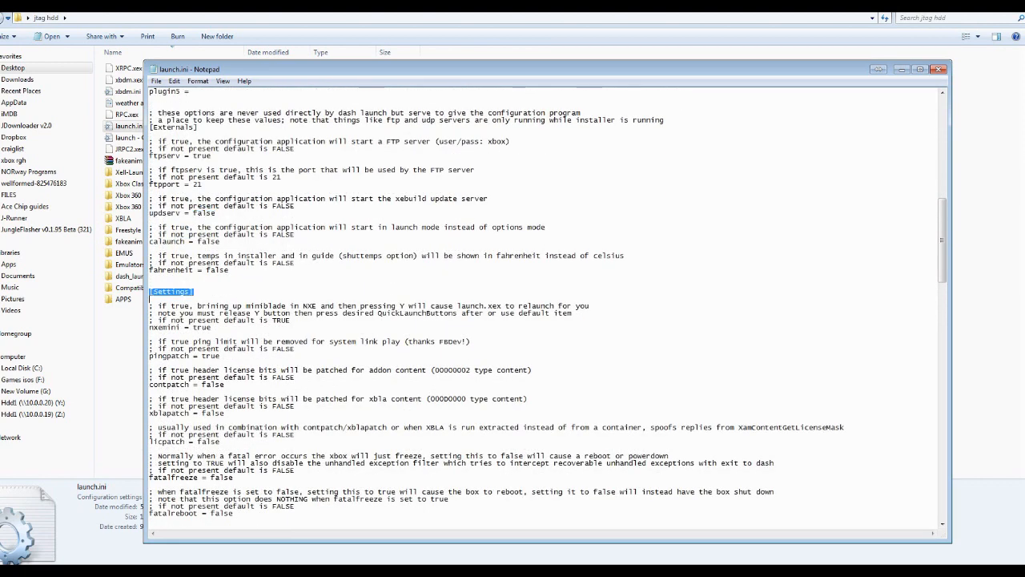
{"action": "scroll", "coordinate": [150, 293], "scroll_direction": "down", "scroll_amount": 4}
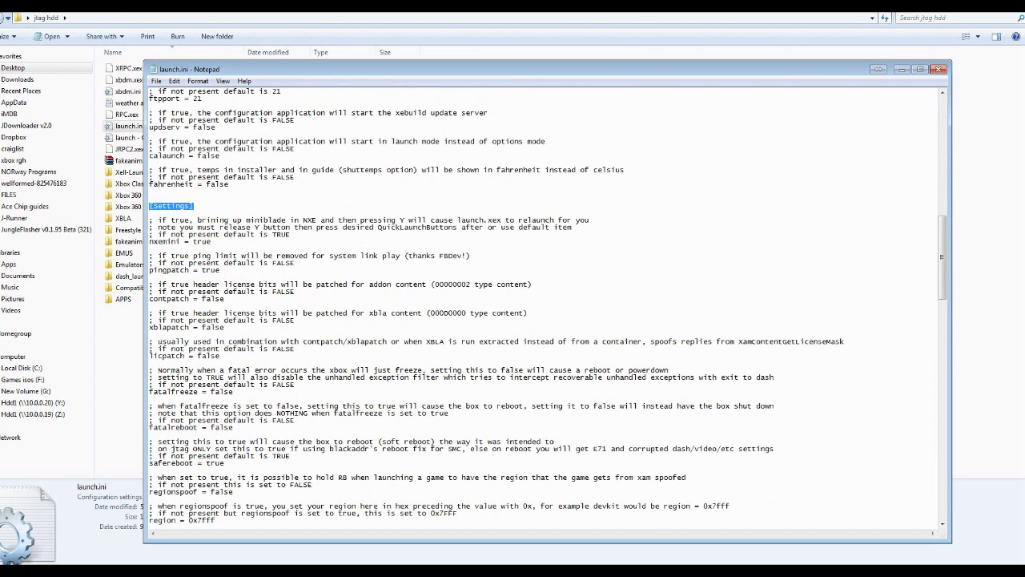
{"action": "left_click_drag", "start_coordinate": [221, 270], "coordinate": [207, 291]}
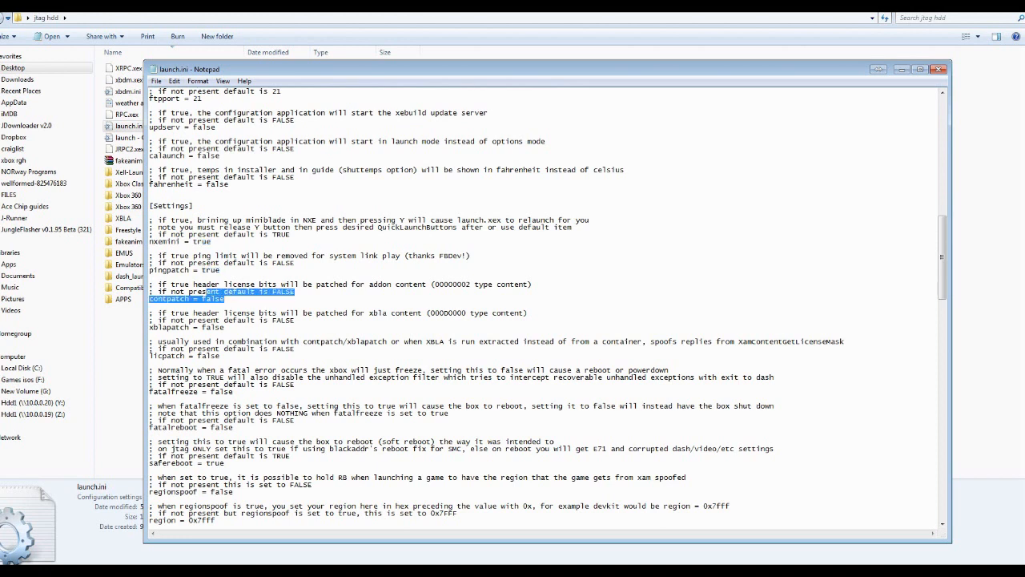
{"action": "left_click", "coordinate": [150, 398]}
{"action": "scroll", "coordinate": [545, 308], "scroll_direction": "down", "scroll_amount": 4}
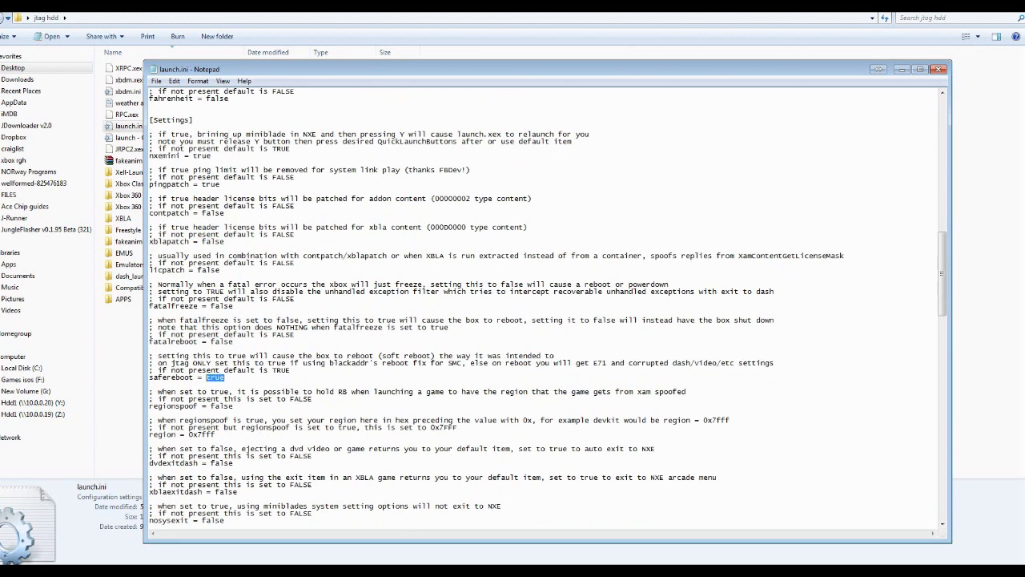
{"action": "double_click", "coordinate": [221, 341]}
{"action": "double_click", "coordinate": [221, 306]}
Examine the dvdexitdash option and the region value with its explanatory comment
{"action": "scroll", "coordinate": [548, 307], "scroll_direction": "down", "scroll_amount": 2}
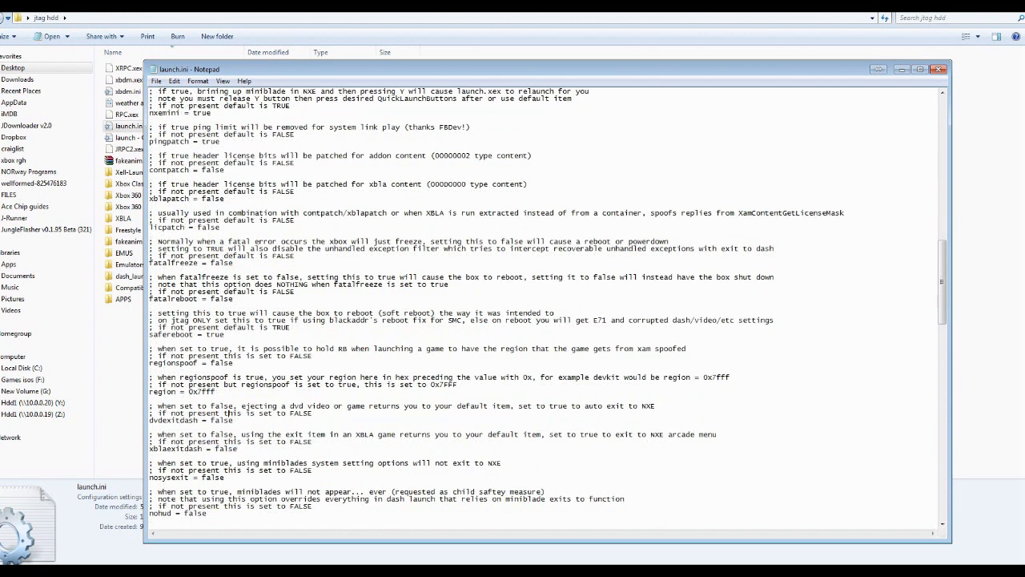
{"action": "double_click", "coordinate": [221, 420]}
{"action": "left_click_drag", "start_coordinate": [150, 406], "coordinate": [655, 412]}
{"action": "left_click_drag", "start_coordinate": [150, 376], "coordinate": [458, 385]}
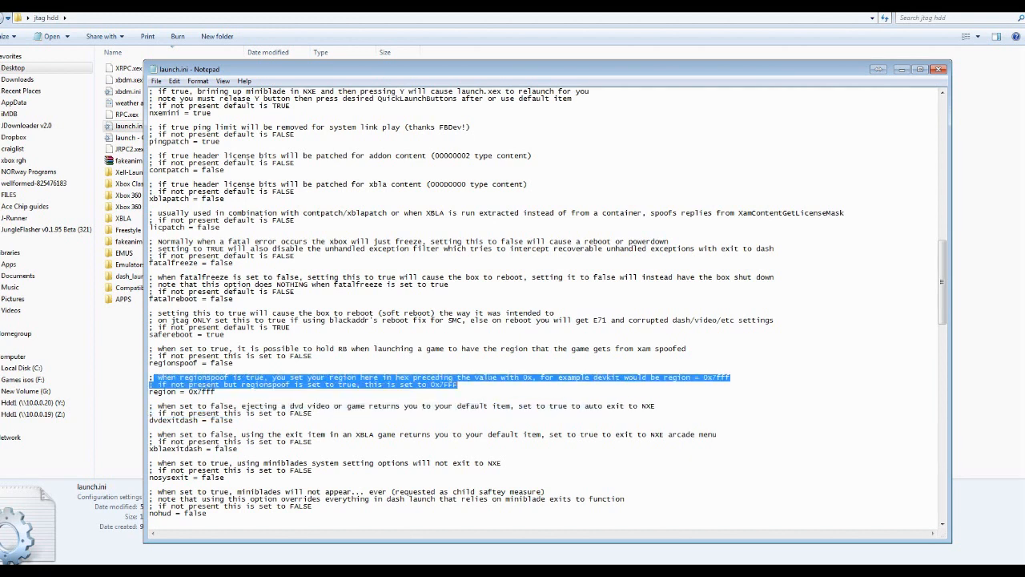
{"action": "left_click", "coordinate": [216, 392]}
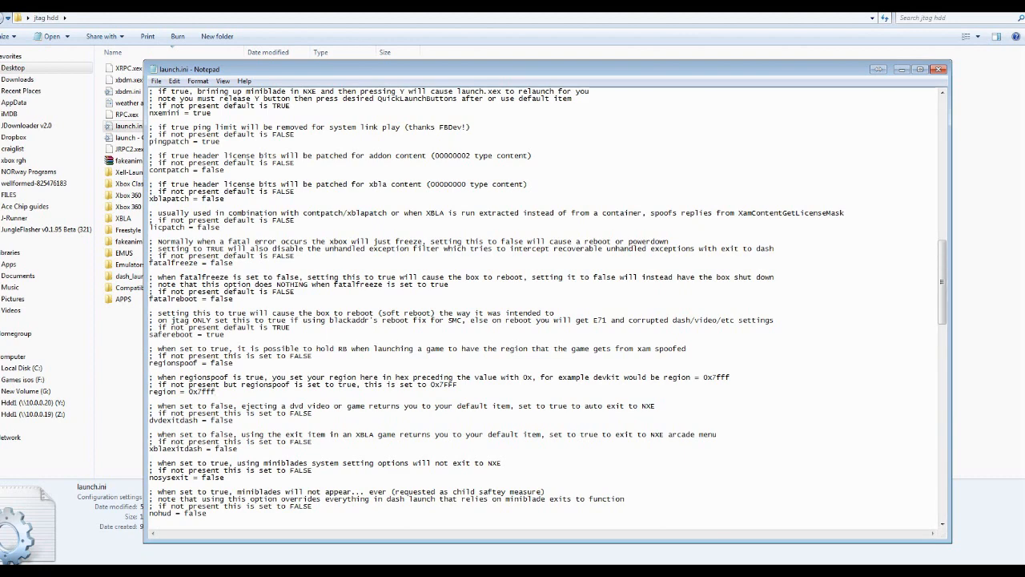
Look through the remaining launch.ini options down to autocont, and return to the [Externals] and [Settings] sections
{"action": "scroll", "coordinate": [548, 306], "scroll_direction": "down", "scroll_amount": 12}
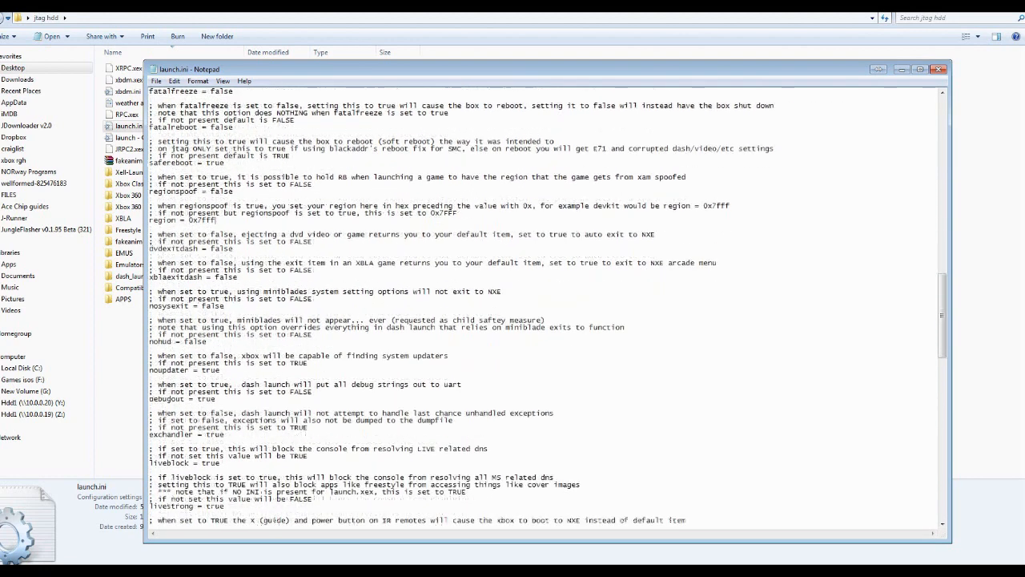
{"action": "scroll", "coordinate": [547, 306], "scroll_direction": "down", "scroll_amount": 1}
{"action": "scroll", "coordinate": [547, 306], "scroll_direction": "down", "scroll_amount": 3}
{"action": "scroll", "coordinate": [548, 306], "scroll_direction": "down", "scroll_amount": 11}
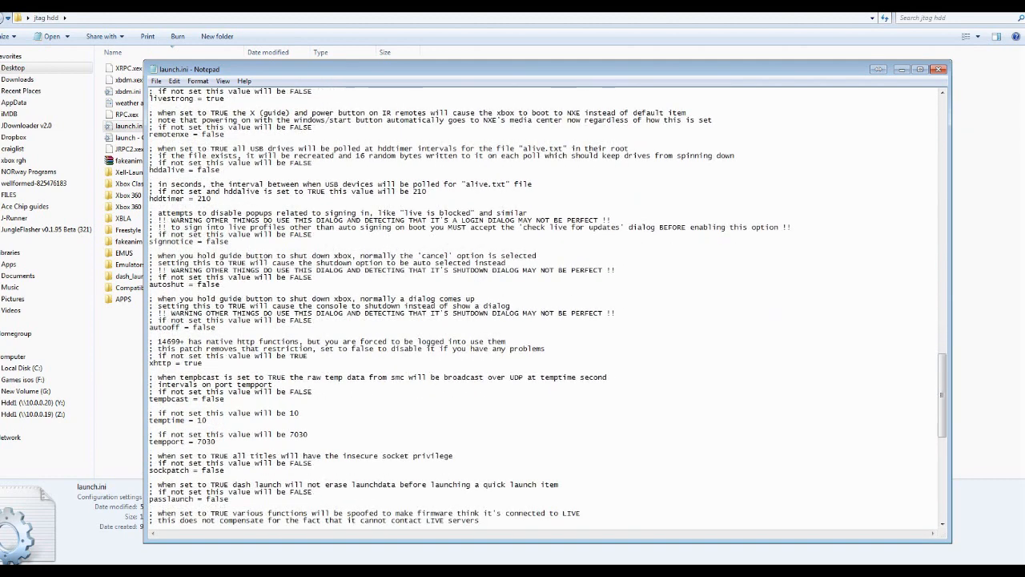
{"action": "scroll", "coordinate": [547, 306], "scroll_direction": "down", "scroll_amount": 2}
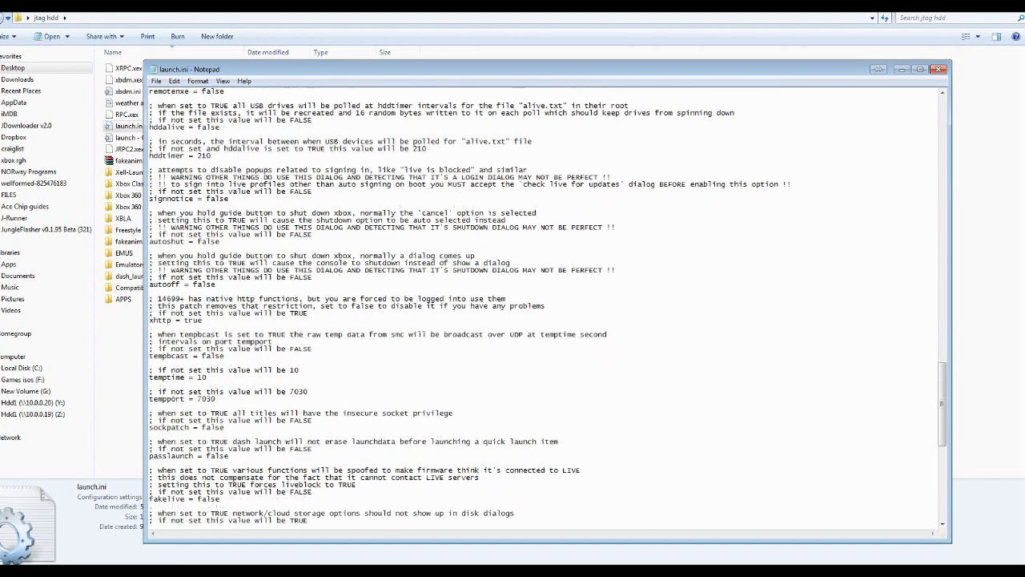
{"action": "scroll", "coordinate": [547, 306], "scroll_direction": "down", "scroll_amount": 16}
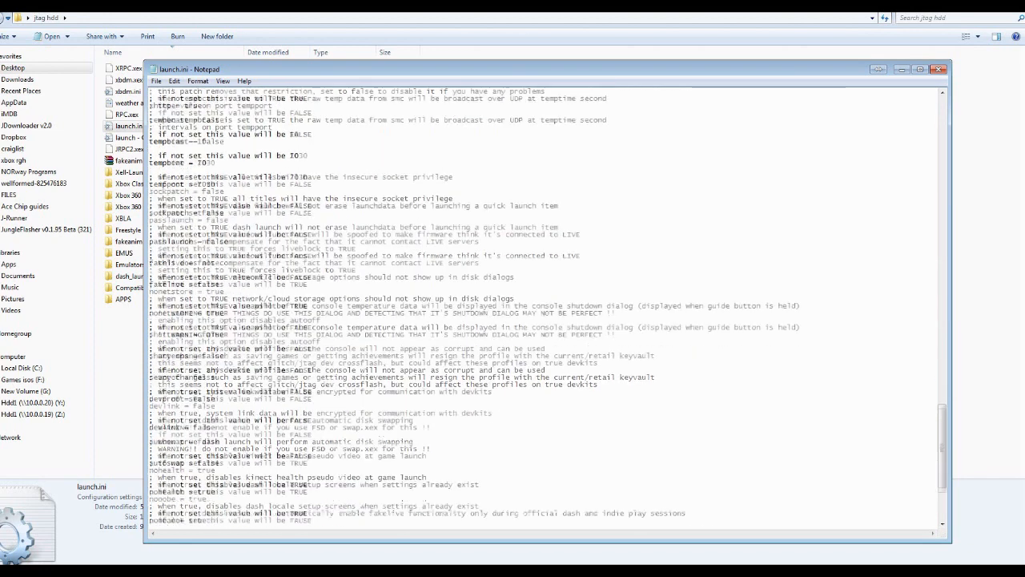
{"action": "scroll", "coordinate": [547, 306], "scroll_direction": "down", "scroll_amount": 2}
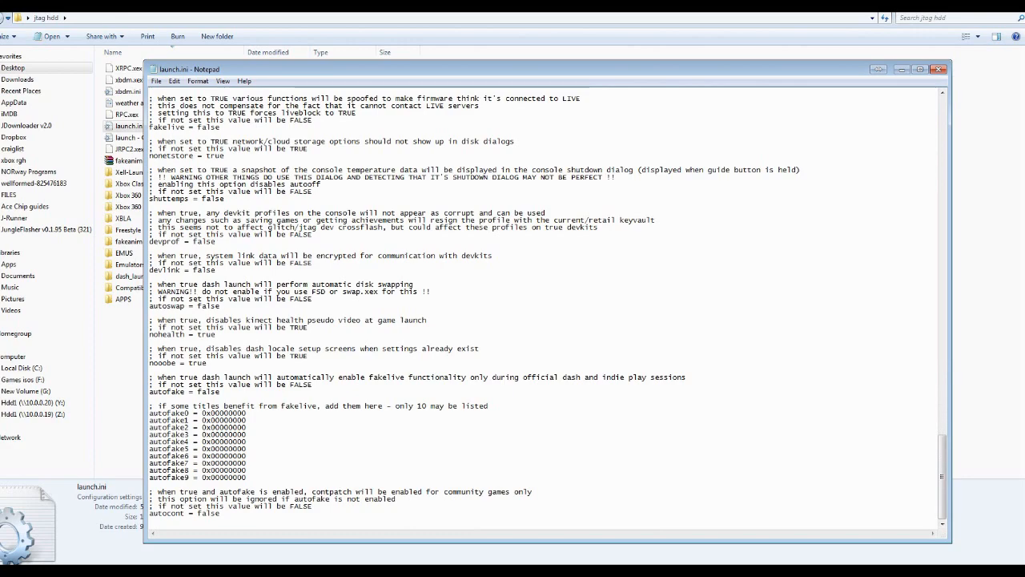
{"action": "scroll", "coordinate": [547, 306], "scroll_direction": "up", "scroll_amount": 12}
{"action": "scroll", "coordinate": [547, 306], "scroll_direction": "up", "scroll_amount": 6}
{"action": "scroll", "coordinate": [547, 306], "scroll_direction": "up", "scroll_amount": 5}
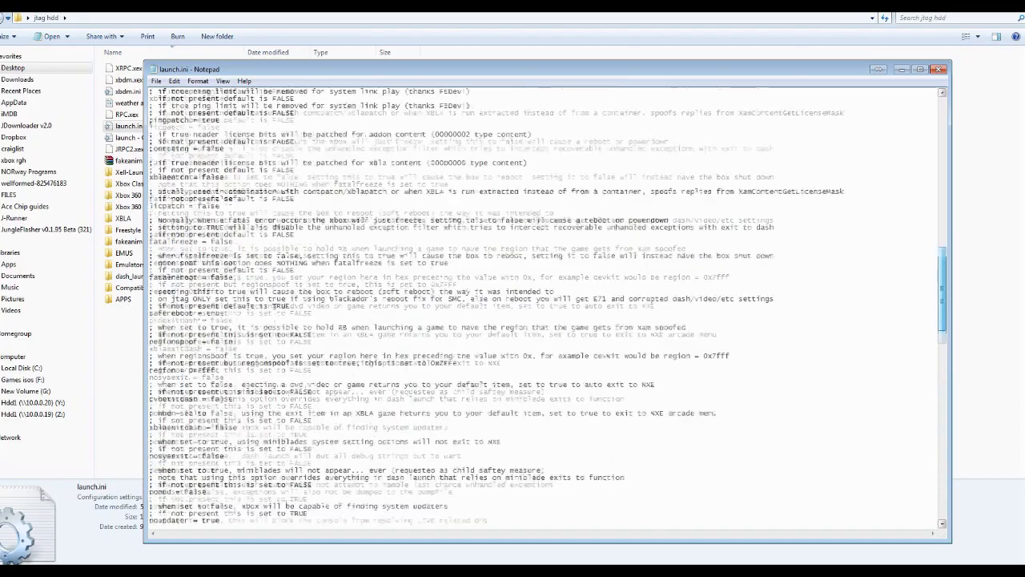
{"action": "scroll", "coordinate": [547, 307], "scroll_direction": "up", "scroll_amount": 20}
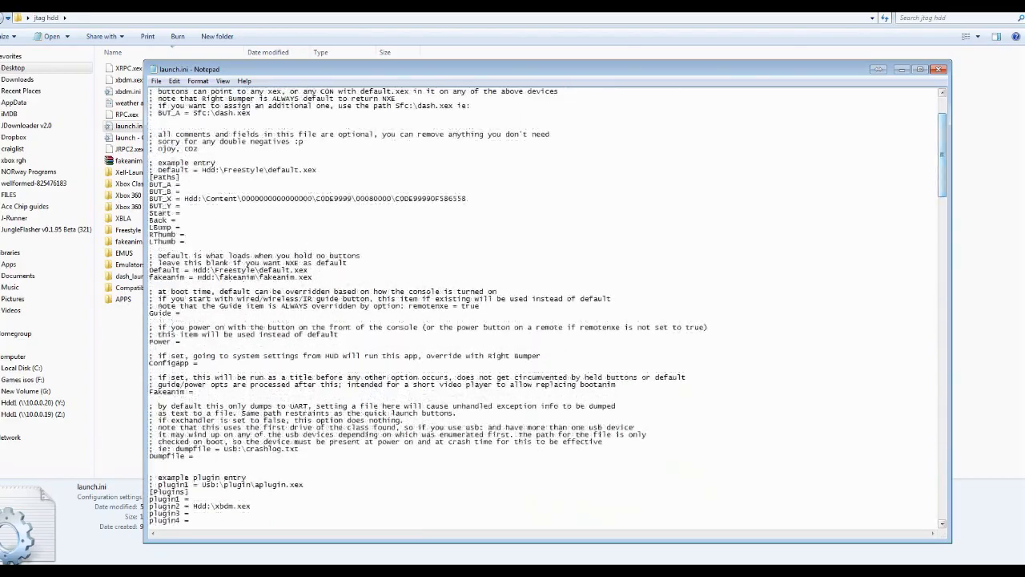
{"action": "scroll", "coordinate": [547, 307], "scroll_direction": "down", "scroll_amount": 20}
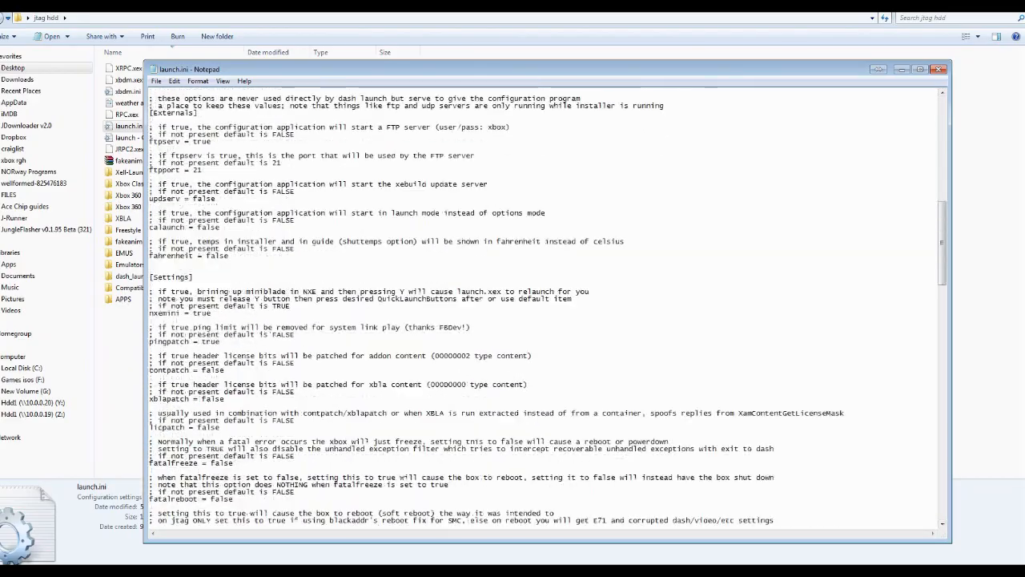
Search launch.ini for "block" to locate the option that blocks LIVE-related DNS
{"action": "scroll", "coordinate": [548, 306], "scroll_direction": "down", "scroll_amount": 5}
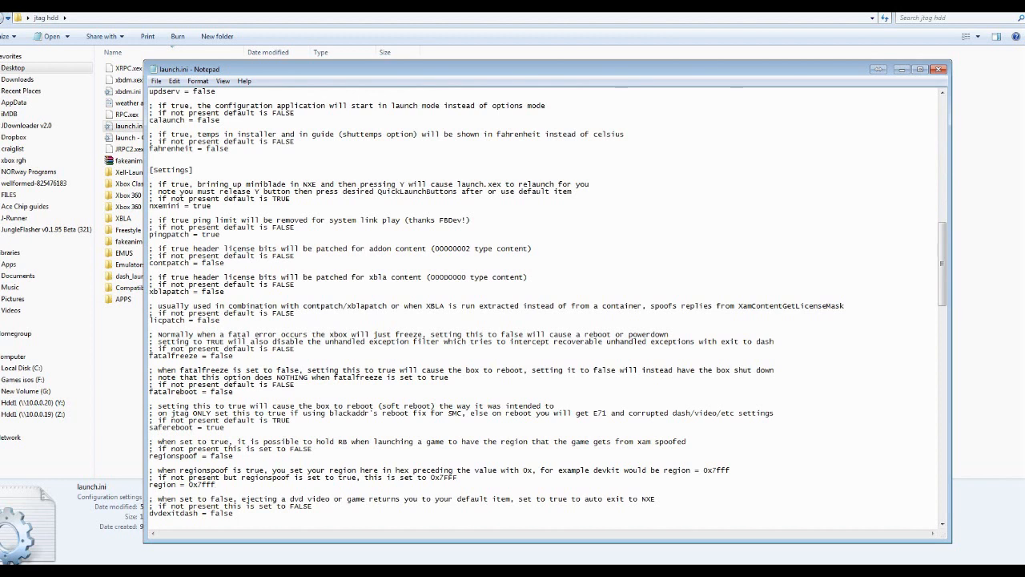
{"action": "scroll", "coordinate": [547, 308], "scroll_direction": "down", "scroll_amount": 4}
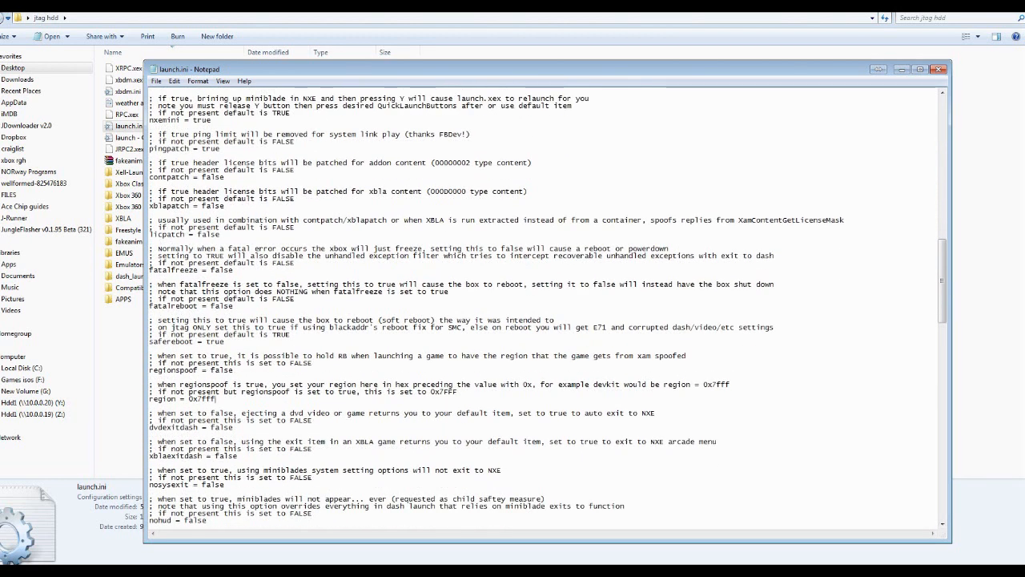
{"action": "key", "text": "ctrl+f"}
{"action": "type", "text": "block"}
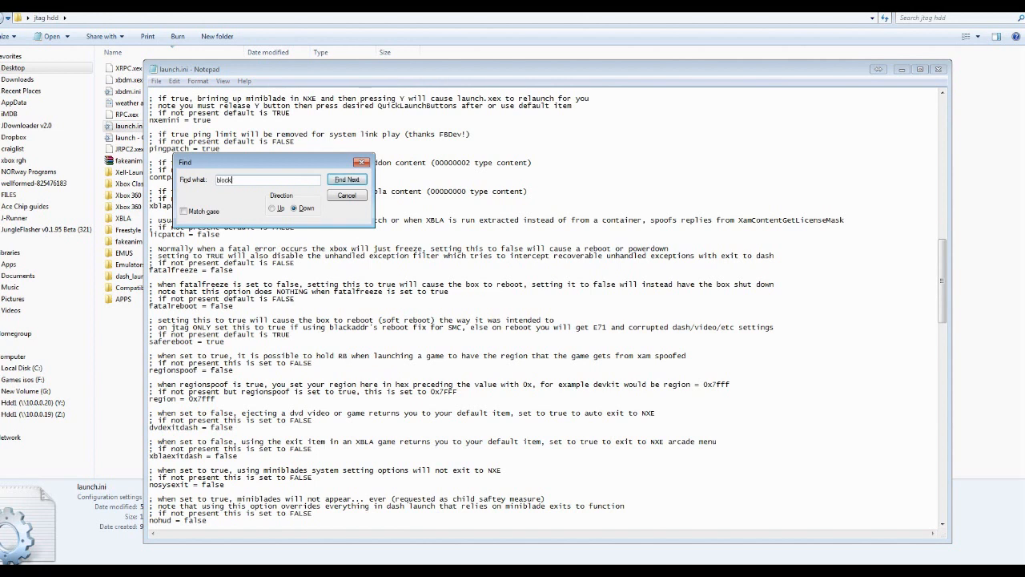
{"action": "key", "text": "Return"}
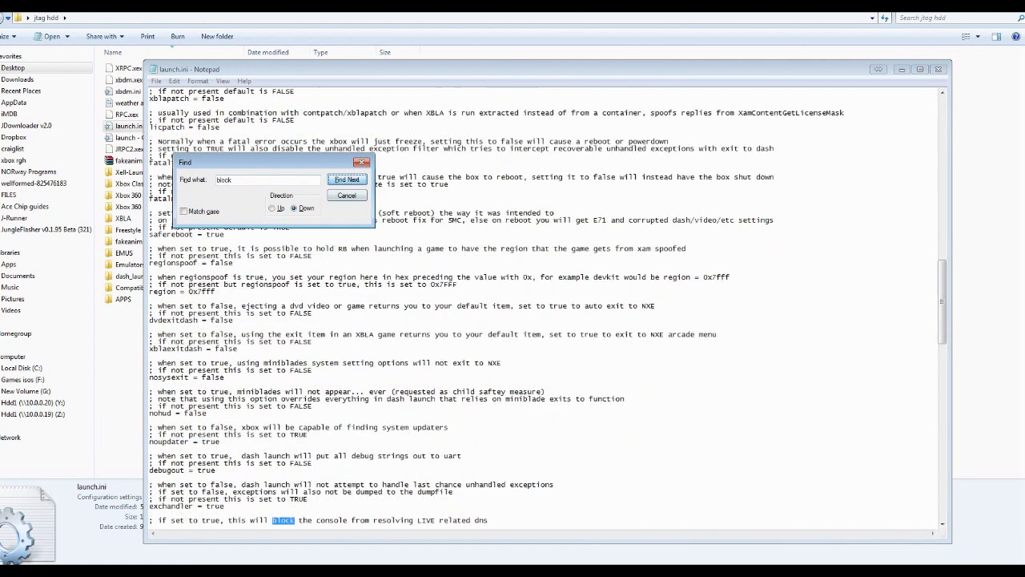
{"action": "left_click", "coordinate": [490, 521]}
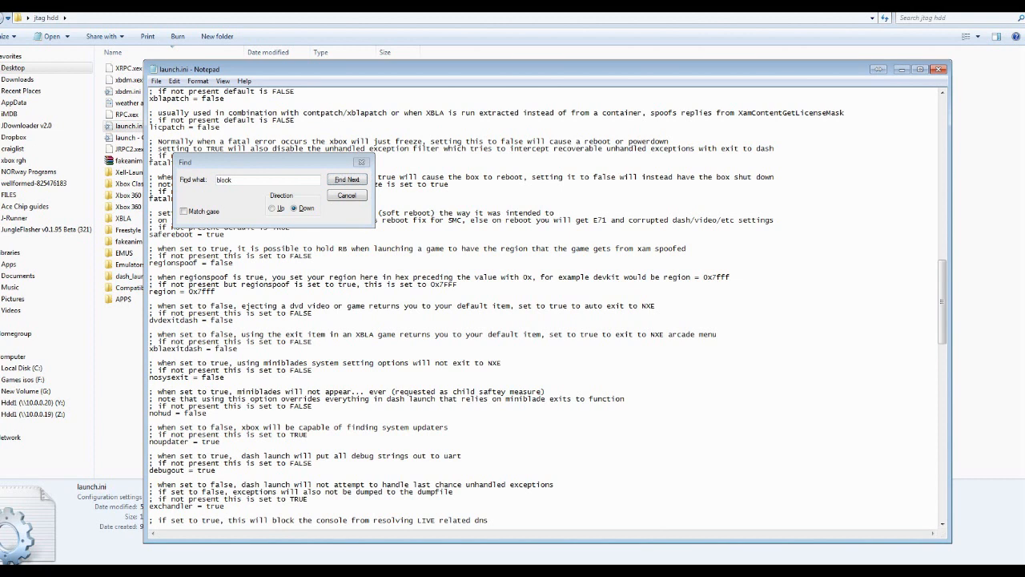
Examine the liveblock and livestrong options together with their explanatory comments
{"action": "scroll", "coordinate": [490, 512], "scroll_direction": "down", "scroll_amount": 1}
{"action": "left_click_drag", "start_coordinate": [489, 499], "coordinate": [162, 499]}
{"action": "left_click_drag", "start_coordinate": [221, 513], "coordinate": [157, 498]}
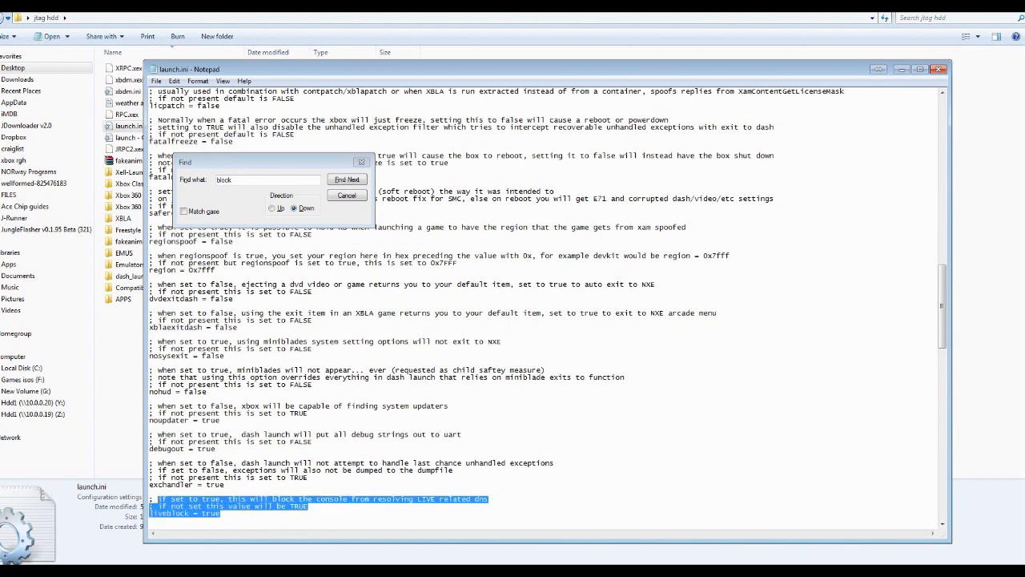
{"action": "left_click", "coordinate": [220, 513]}
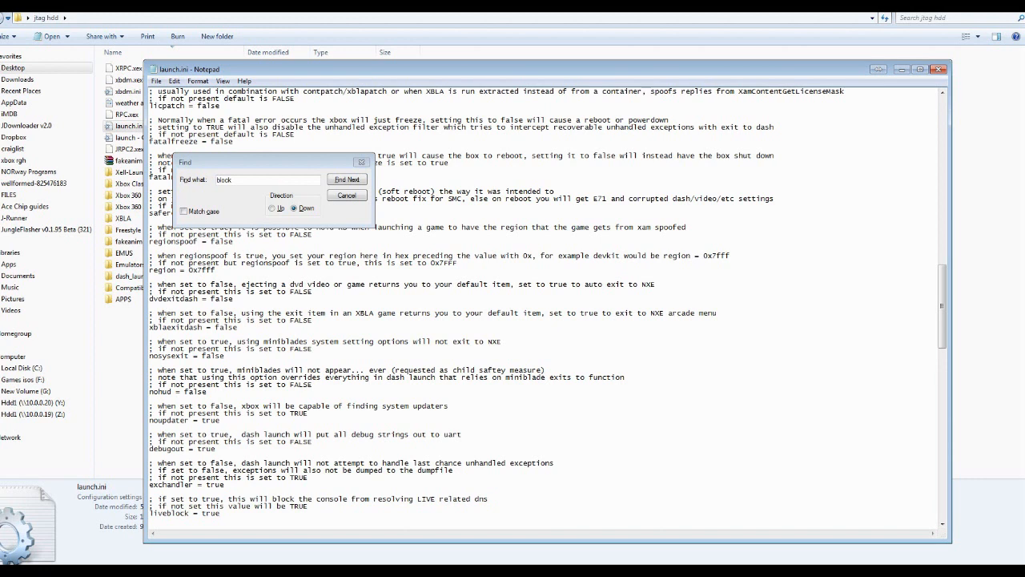
{"action": "scroll", "coordinate": [548, 306], "scroll_direction": "down", "scroll_amount": 2}
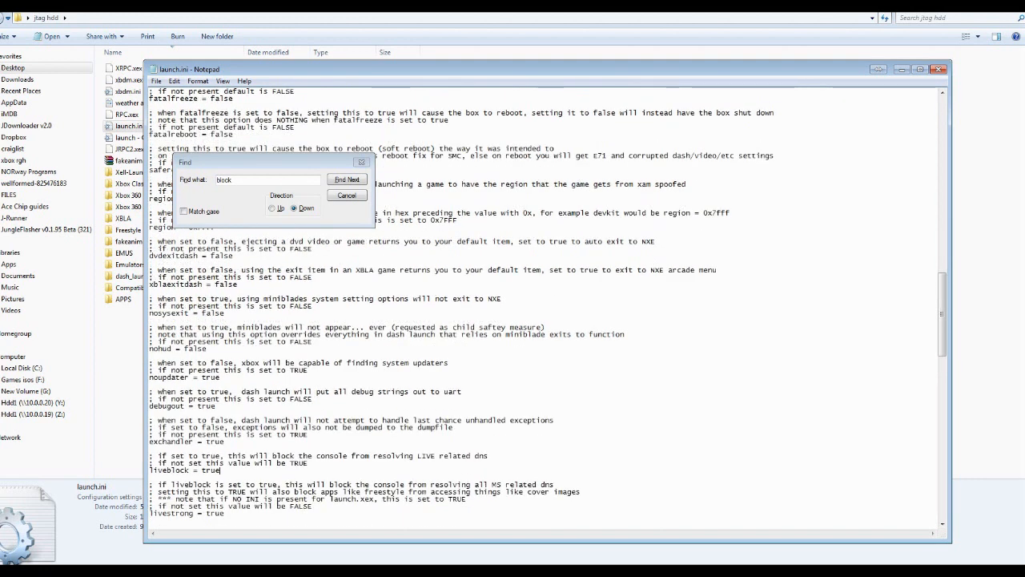
{"action": "left_click_drag", "start_coordinate": [225, 513], "coordinate": [162, 514]}
{"action": "left_click", "coordinate": [226, 514]}
Set the liveblock option to false
{"action": "left_click_drag", "start_coordinate": [220, 470], "coordinate": [201, 470]}
{"action": "type", "text": "flase"}
{"action": "key", "text": "BackSpace"}
{"action": "key", "text": "BackSpace"}
{"action": "key", "text": "BackSpace"}
{"action": "key", "text": "BackSpace"}
{"action": "type", "text": "alse"}
Set the livestrong option to false
{"action": "key", "text": "Down"}
{"action": "key", "text": "Down"}
{"action": "key", "text": "Down"}
{"action": "key", "text": "Down"}
{"action": "key", "text": "Down"}
{"action": "key", "text": "Down"}
{"action": "key", "text": "shift+Left"}
{"action": "key", "text": "shift+Left"}
{"action": "key", "text": "shift+Left"}
{"action": "key", "text": "shift+Left"}
{"action": "type", "text": "false"}
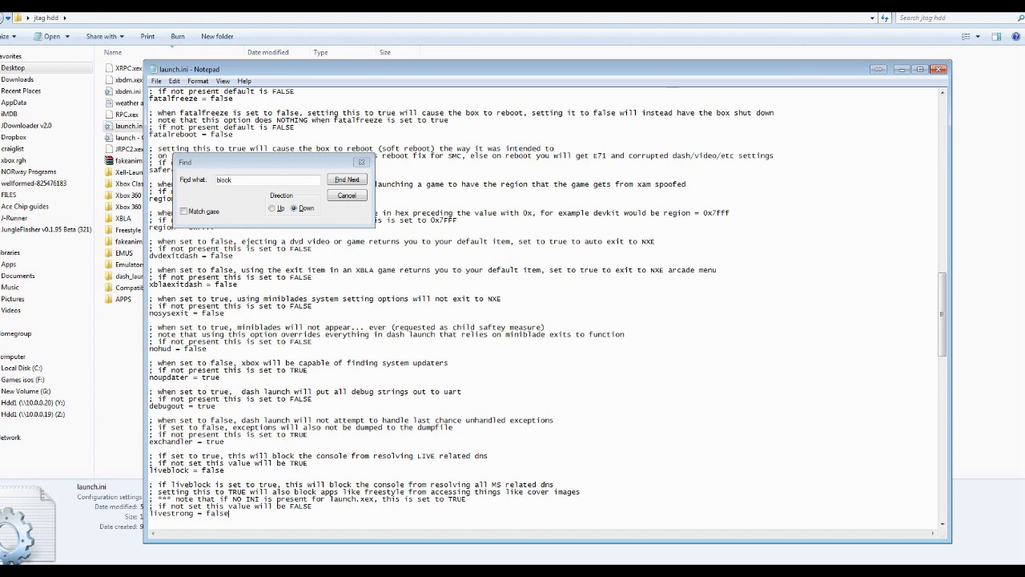
Save the edited launch.ini and dismiss the text search
{"action": "key", "text": "alt+f"}
{"action": "key", "text": "Down"}
{"action": "key", "text": "Down"}
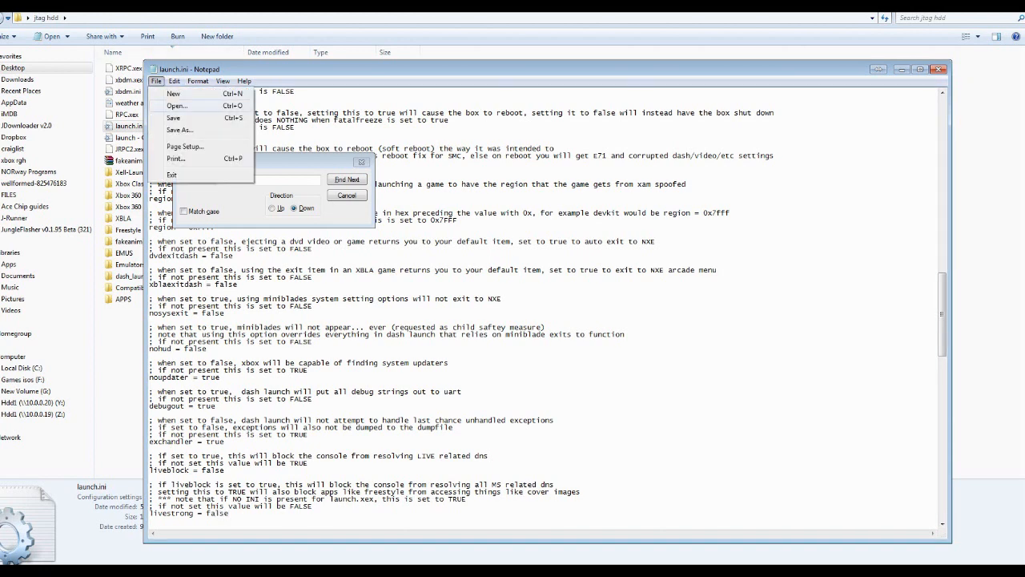
{"action": "key", "text": "Return"}
{"action": "key", "text": "Escape"}
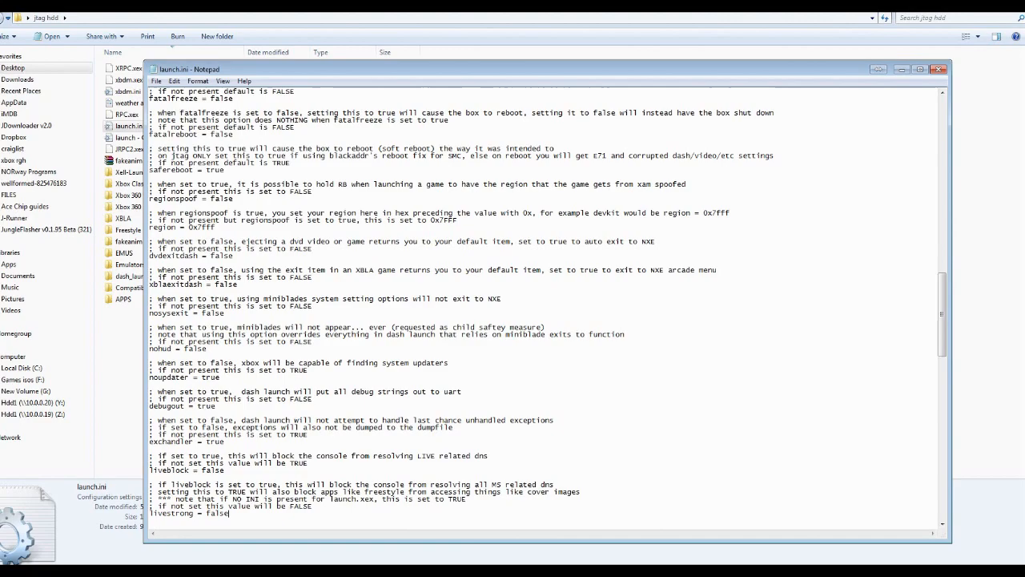
Review the [Paths], [Plugins] and [Externals] sections, including the example plugin entry and the plugin1 to plugin5 lines
{"action": "scroll", "coordinate": [545, 308], "scroll_direction": "up", "scroll_amount": 20}
{"action": "scroll", "coordinate": [545, 309], "scroll_direction": "up", "scroll_amount": 8}
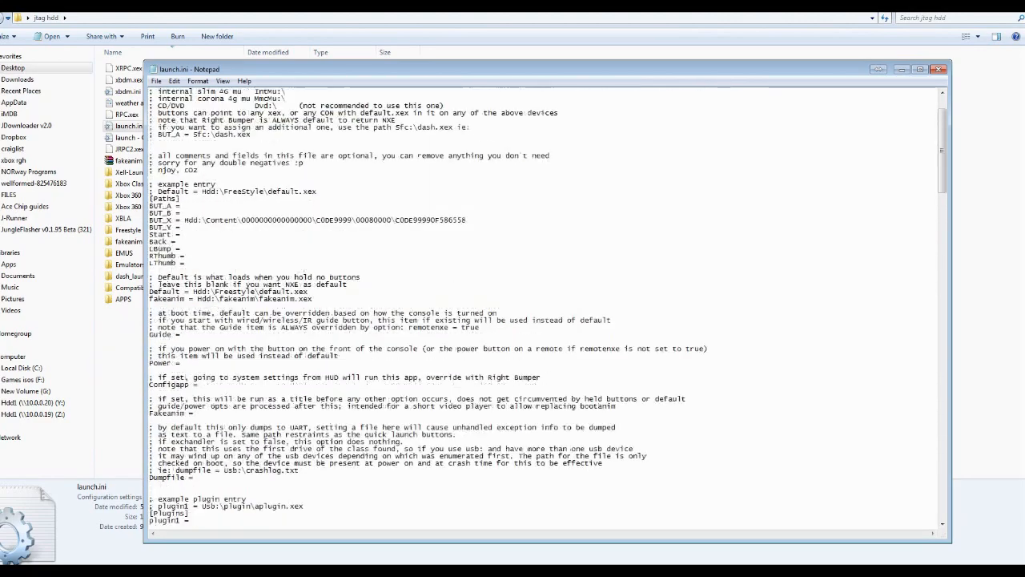
{"action": "scroll", "coordinate": [545, 309], "scroll_direction": "down", "scroll_amount": 2}
{"action": "scroll", "coordinate": [545, 309], "scroll_direction": "down", "scroll_amount": 20}
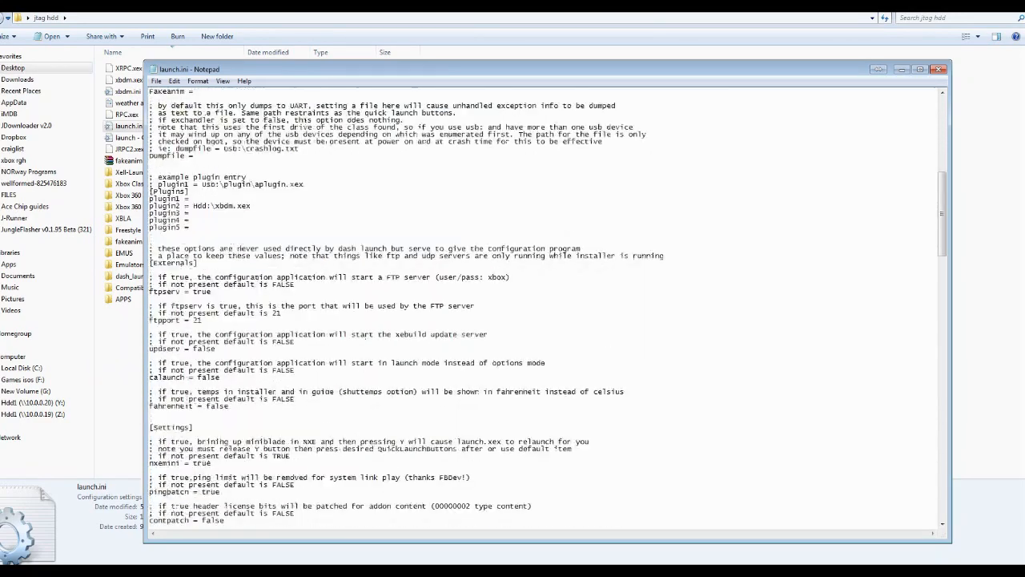
{"action": "scroll", "coordinate": [545, 308], "scroll_direction": "up", "scroll_amount": 13}
{"action": "scroll", "coordinate": [544, 308], "scroll_direction": "up", "scroll_amount": 1}
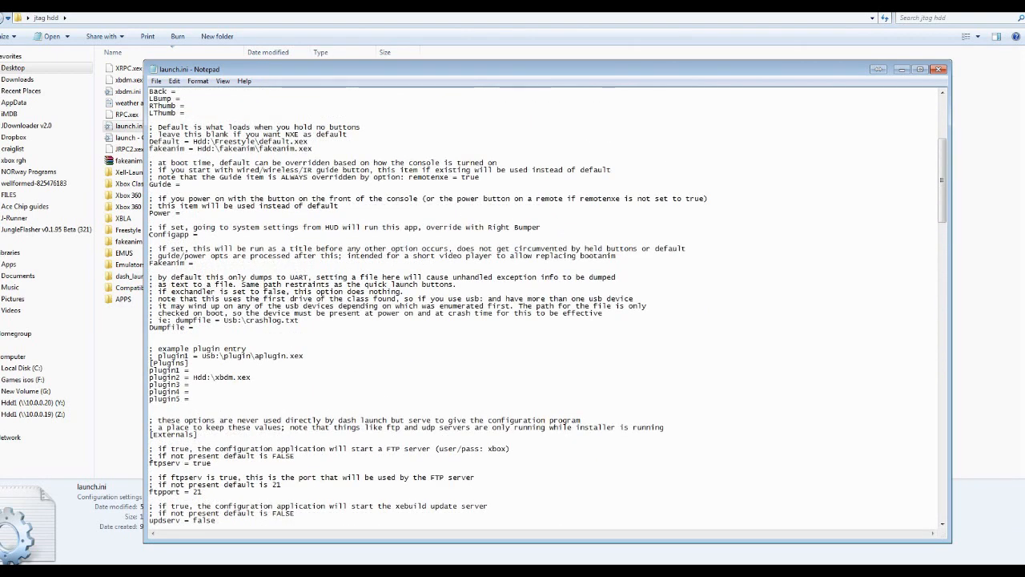
{"action": "left_click_drag", "start_coordinate": [193, 398], "coordinate": [149, 349]}
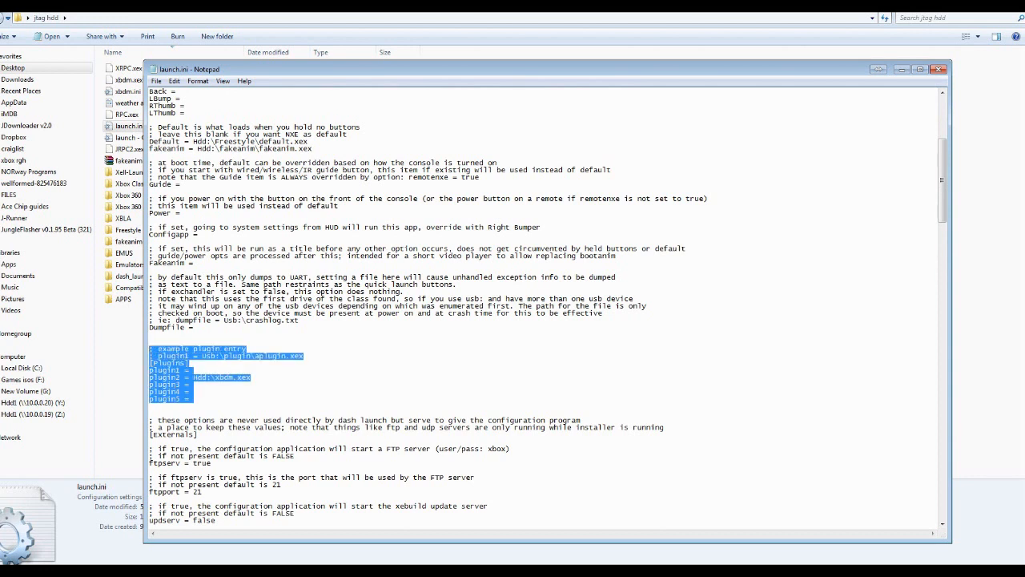
{"action": "scroll", "coordinate": [545, 308], "scroll_direction": "up", "scroll_amount": 7}
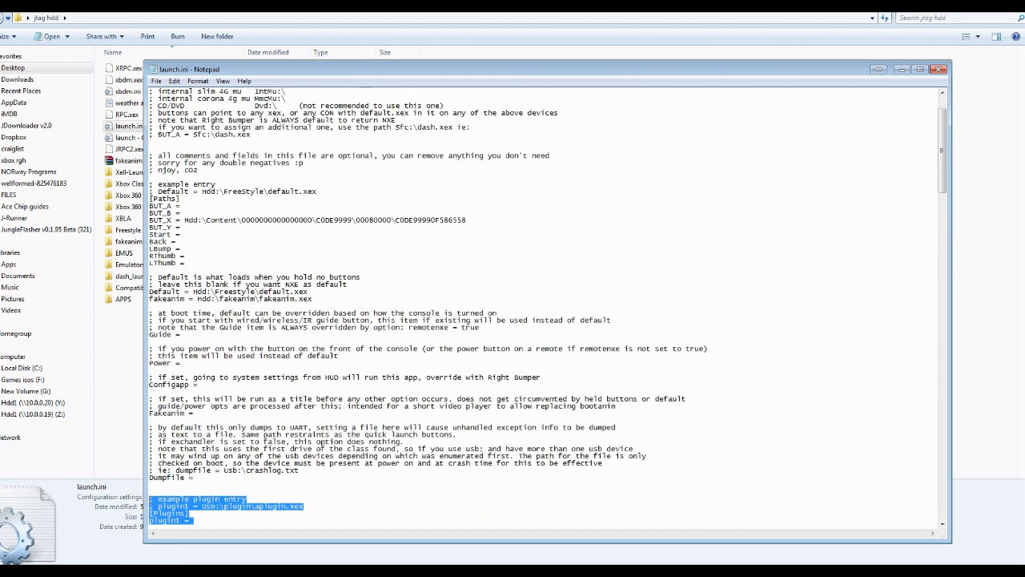
Try commenting out the fakeanim = Hdd:\fakeanim\fakeanim.xex line with a leading semicolon, and remove the semicolon again
{"action": "left_click_drag", "start_coordinate": [309, 292], "coordinate": [149, 292]}
{"action": "left_click_drag", "start_coordinate": [313, 299], "coordinate": [149, 299]}
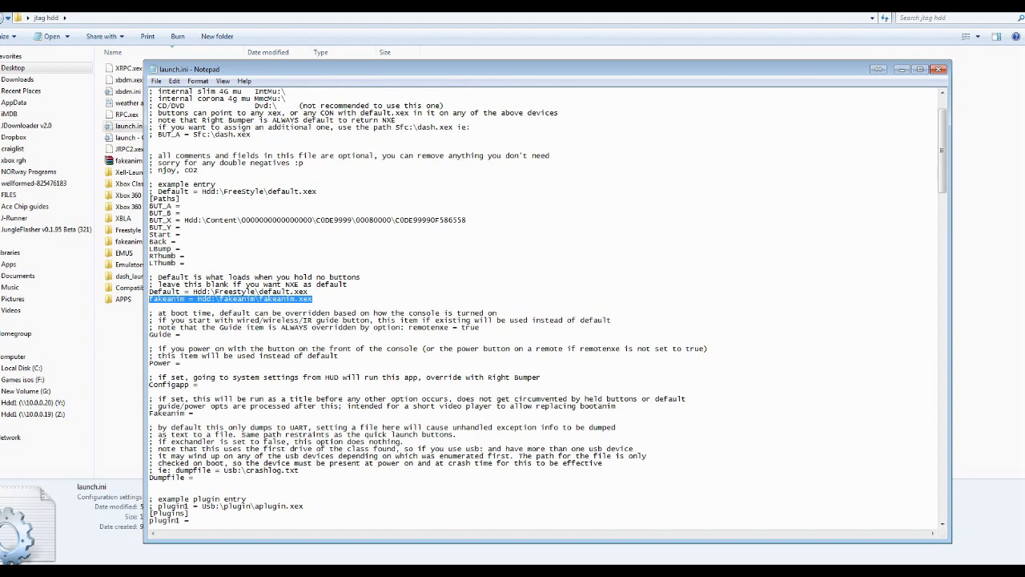
{"action": "left_click", "coordinate": [313, 299]}
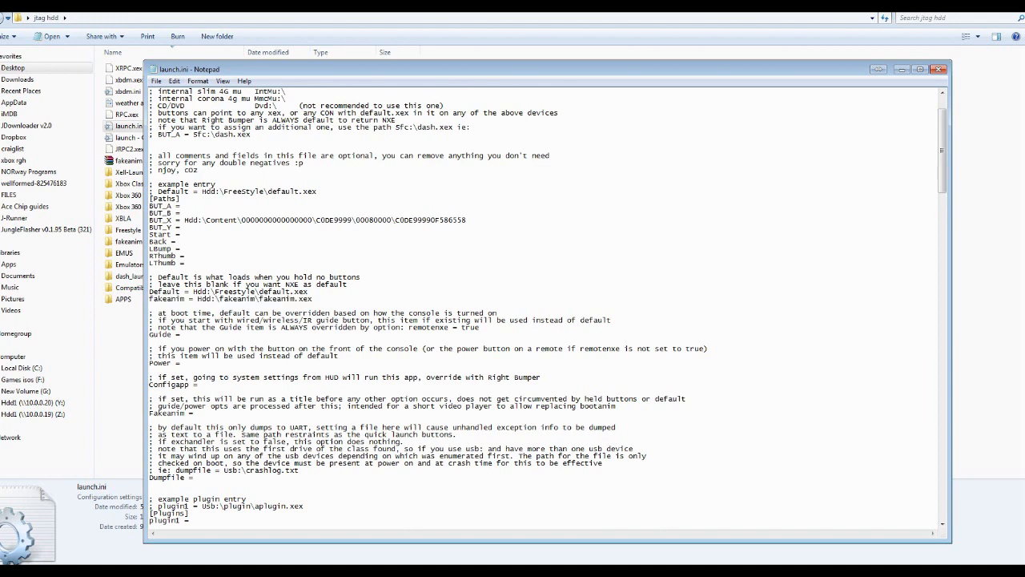
{"action": "type", "text": ";"}
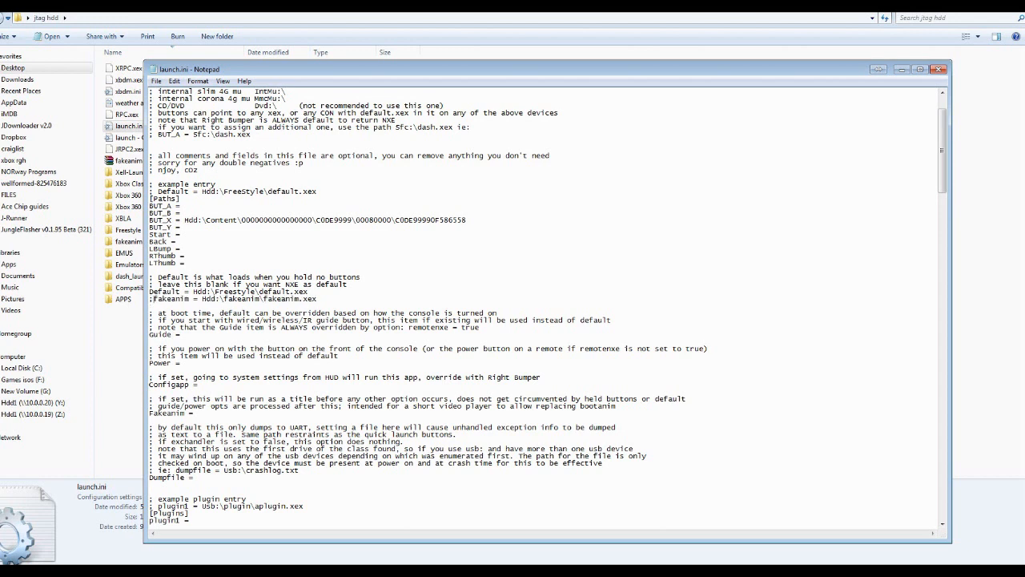
{"action": "key", "text": "BackSpace"}
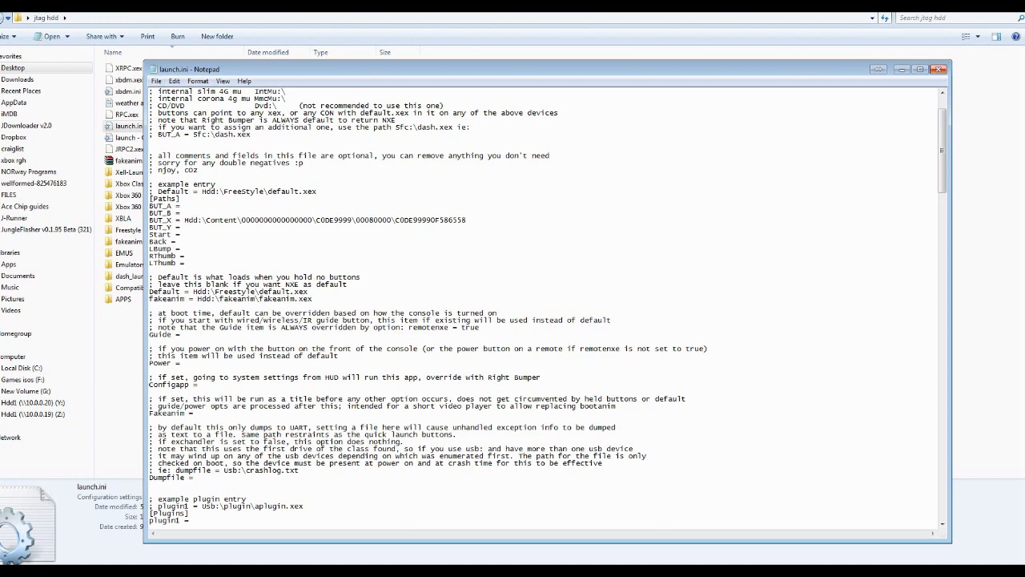
Close launch.ini and return to the jtag hdd folder
{"action": "left_click", "coordinate": [939, 69]}
{"action": "left_click", "coordinate": [522, 295]}
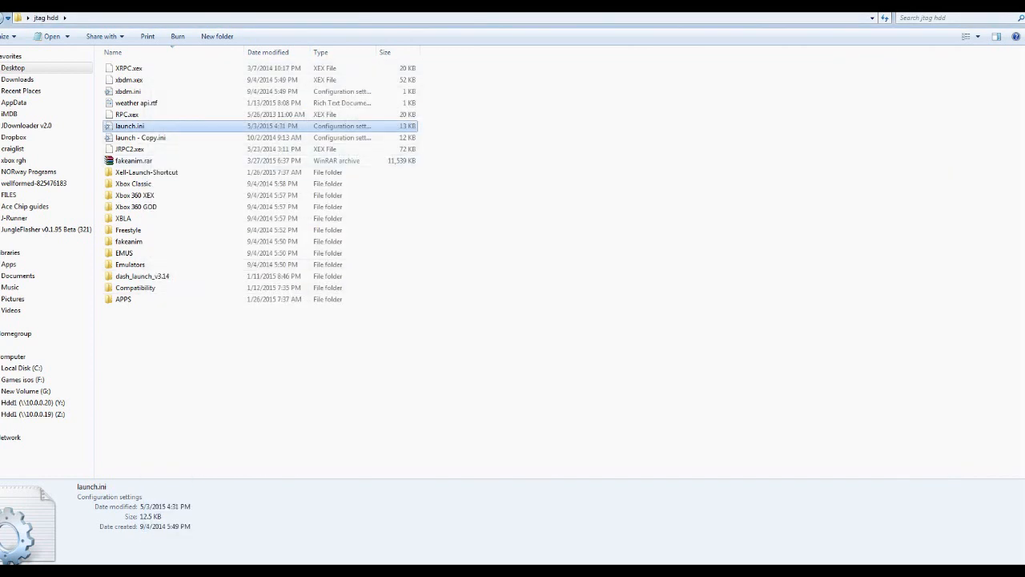